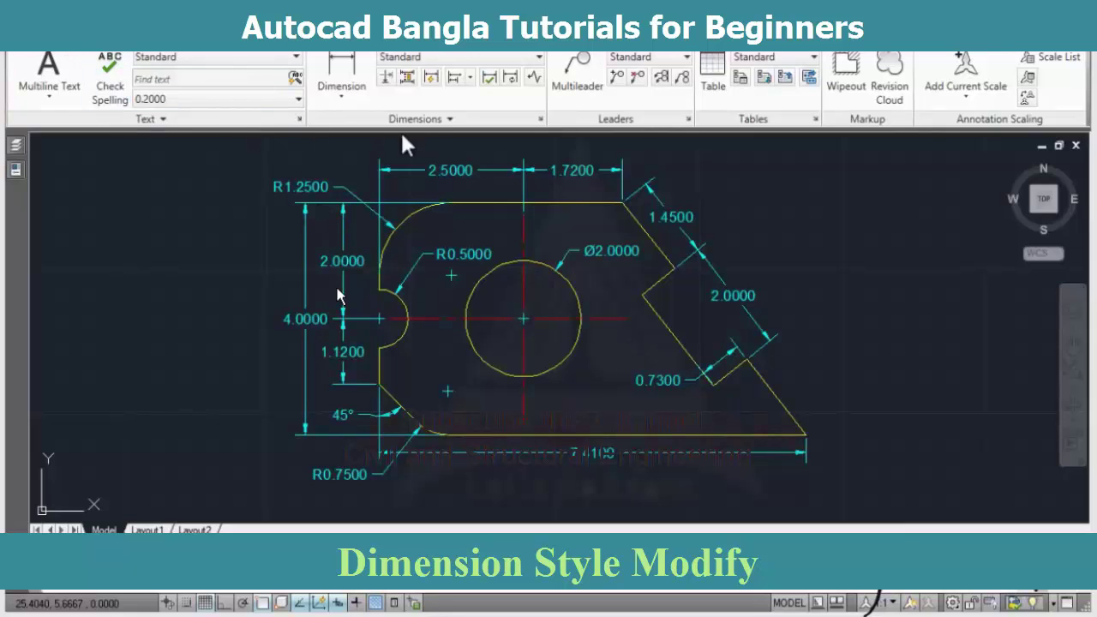
# Open the Dimension Style Manager for the drawing's dimension styles.
pyautogui.click(53, 40)
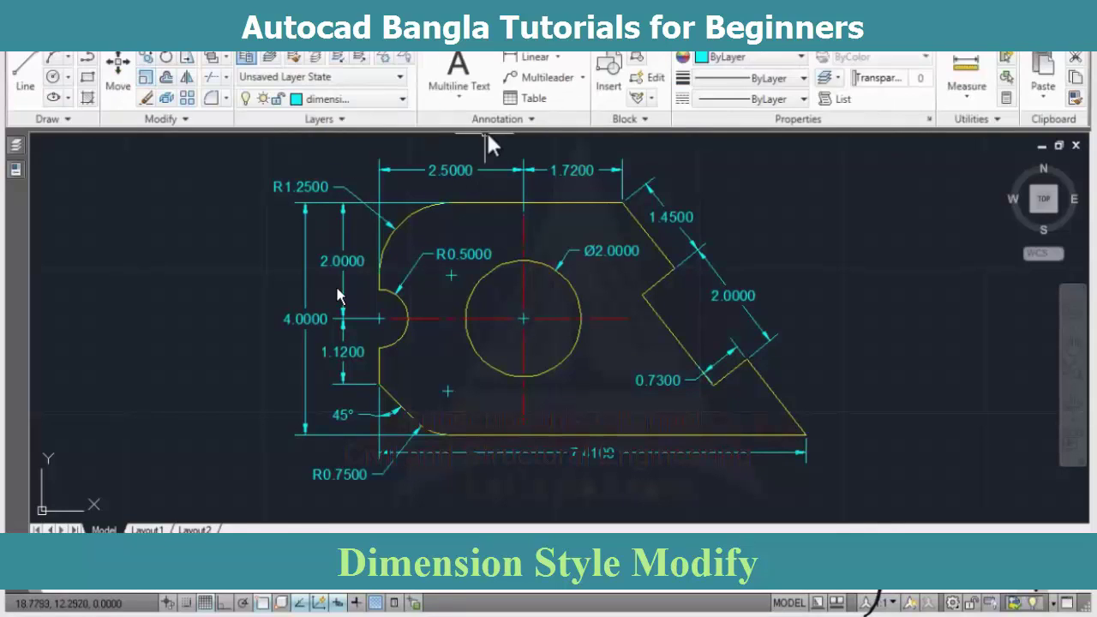
pyautogui.click(532, 119)
pyautogui.click(548, 118)
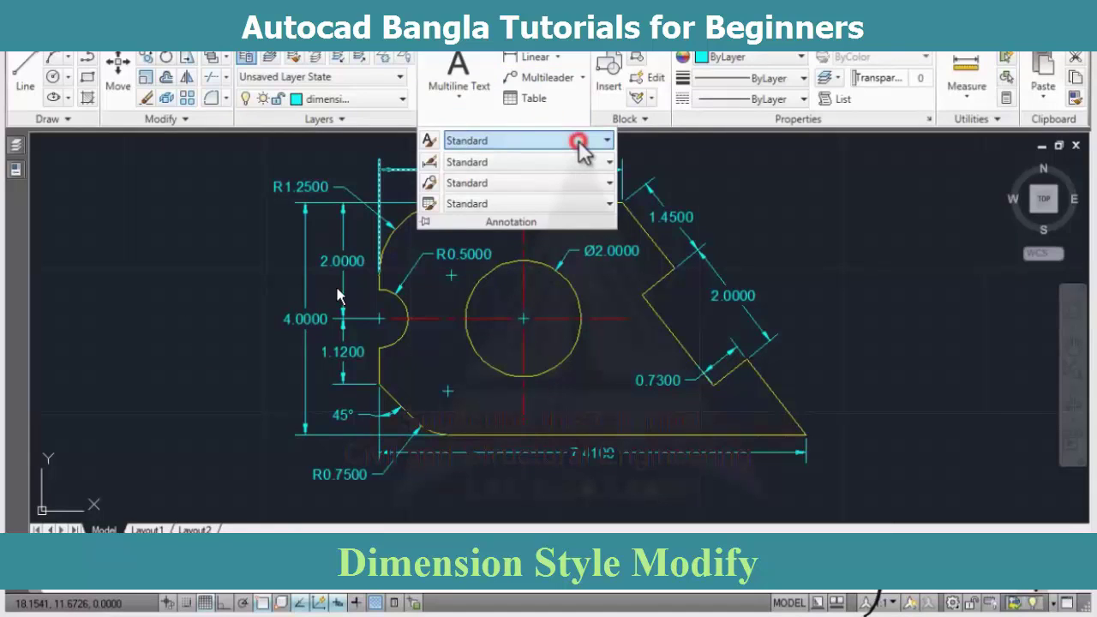
pyautogui.click(580, 140)
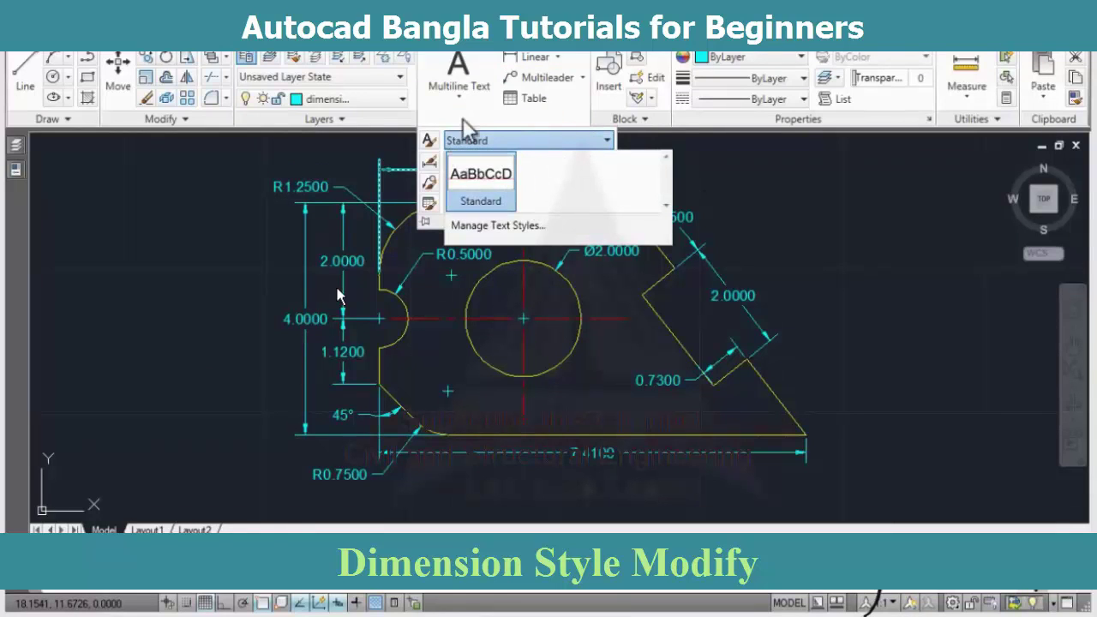
pyautogui.click(476, 175)
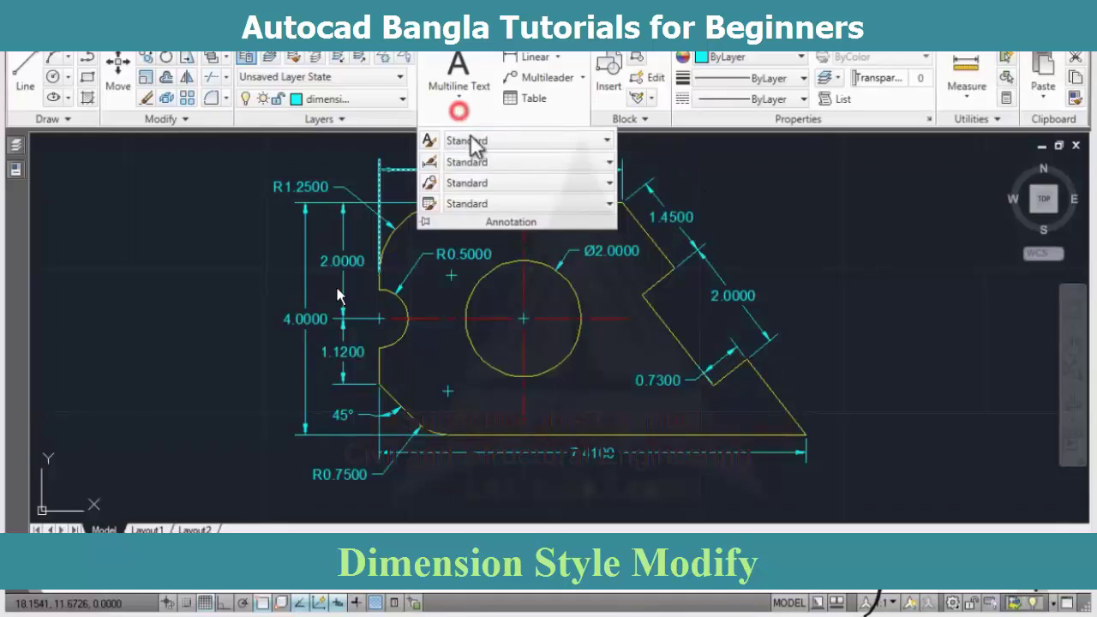
pyautogui.click(519, 166)
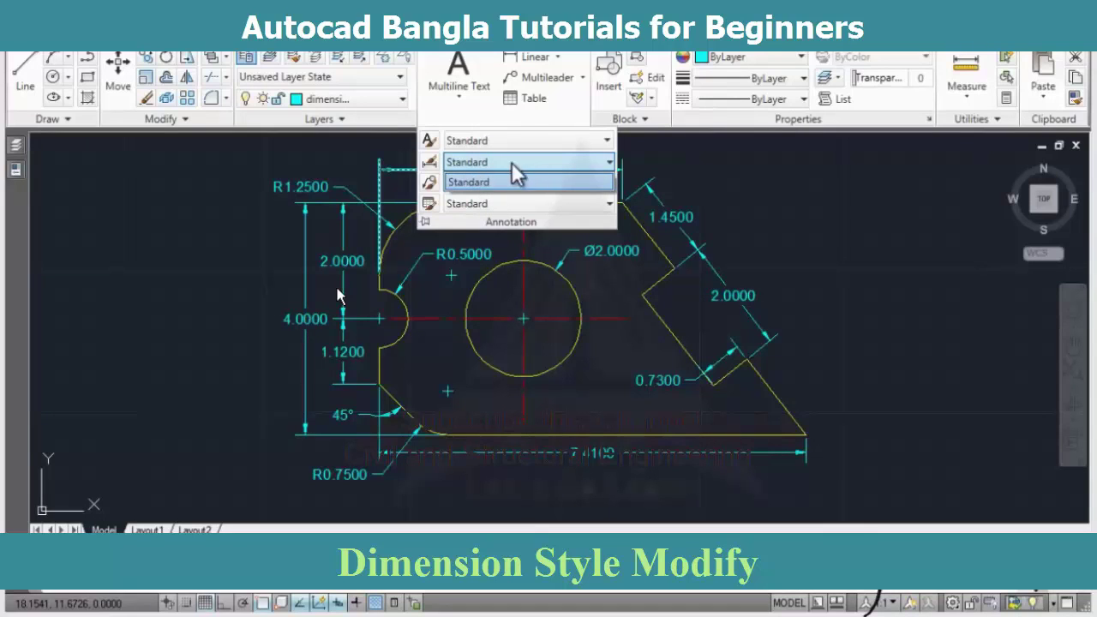
pyautogui.click(431, 160)
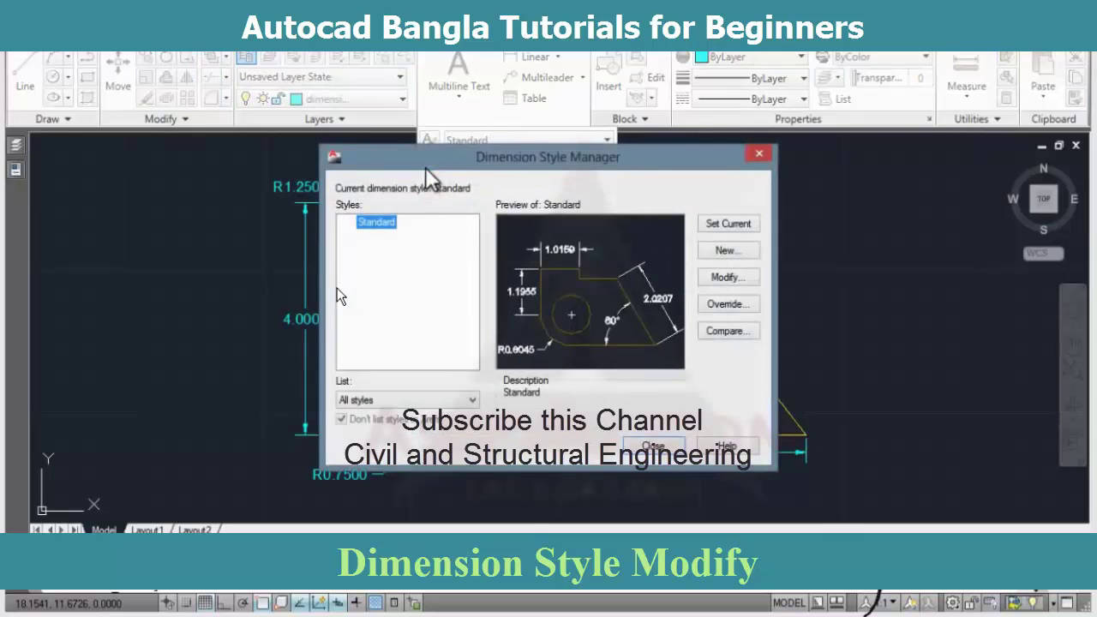
pyautogui.moveTo(466, 152); pyautogui.dragTo(625, 66)
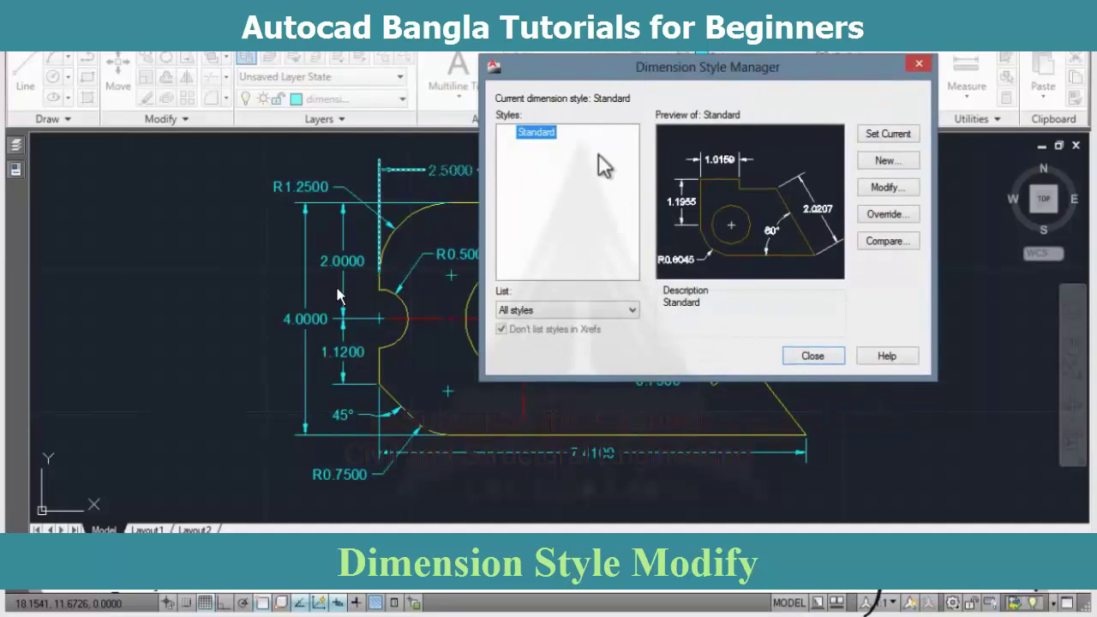
pyautogui.click(903, 161)
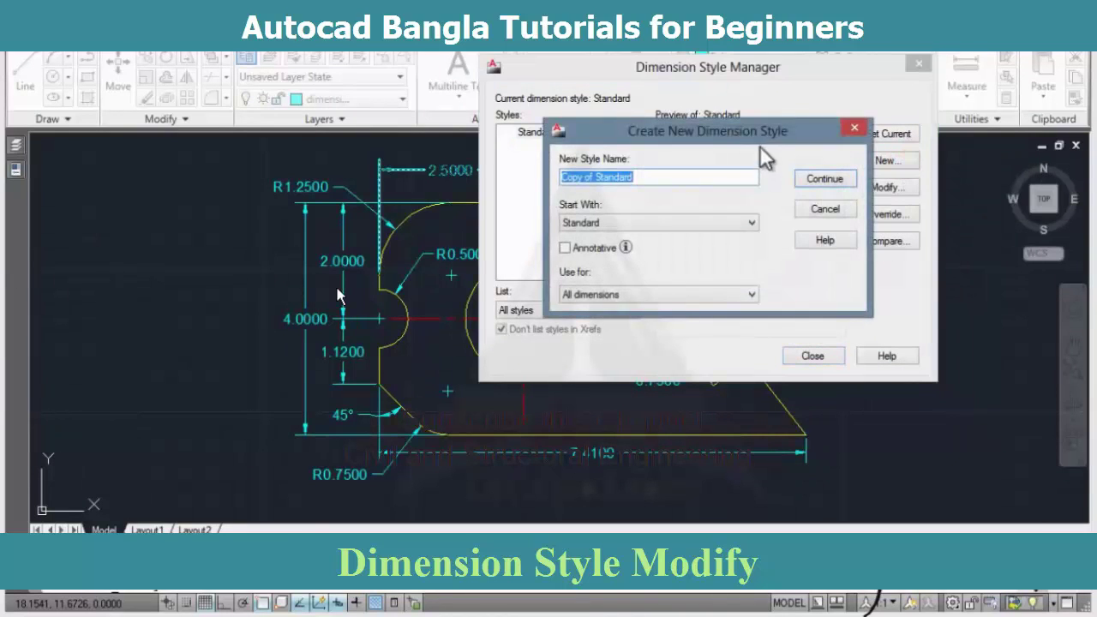
pyautogui.moveTo(761, 131); pyautogui.dragTo(473, 88)
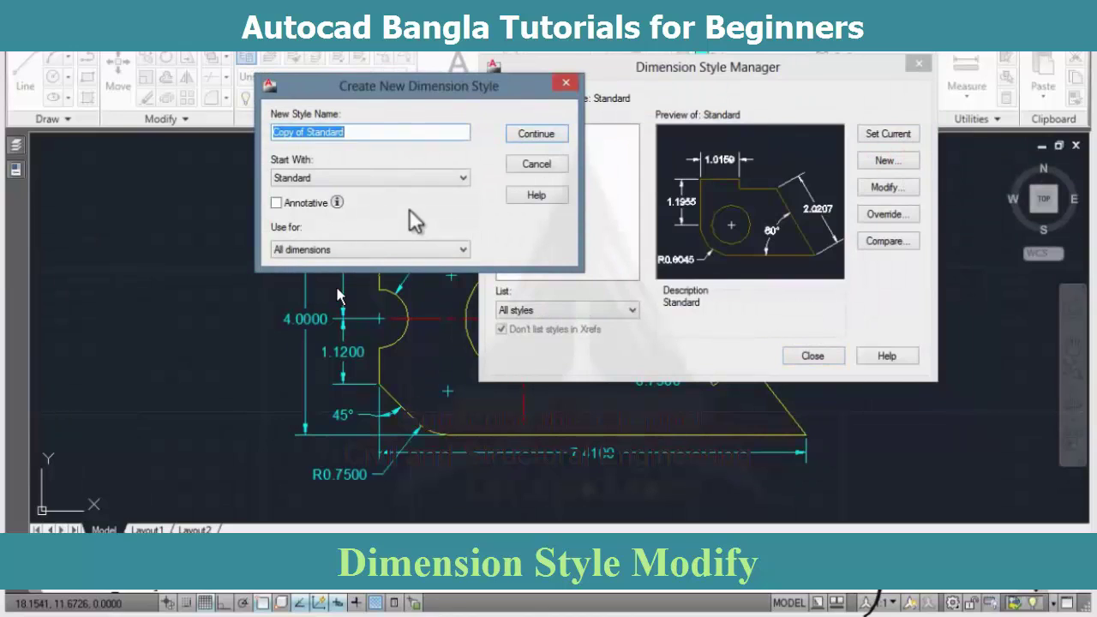
pyautogui.moveTo(437, 86); pyautogui.dragTo(282, 155)
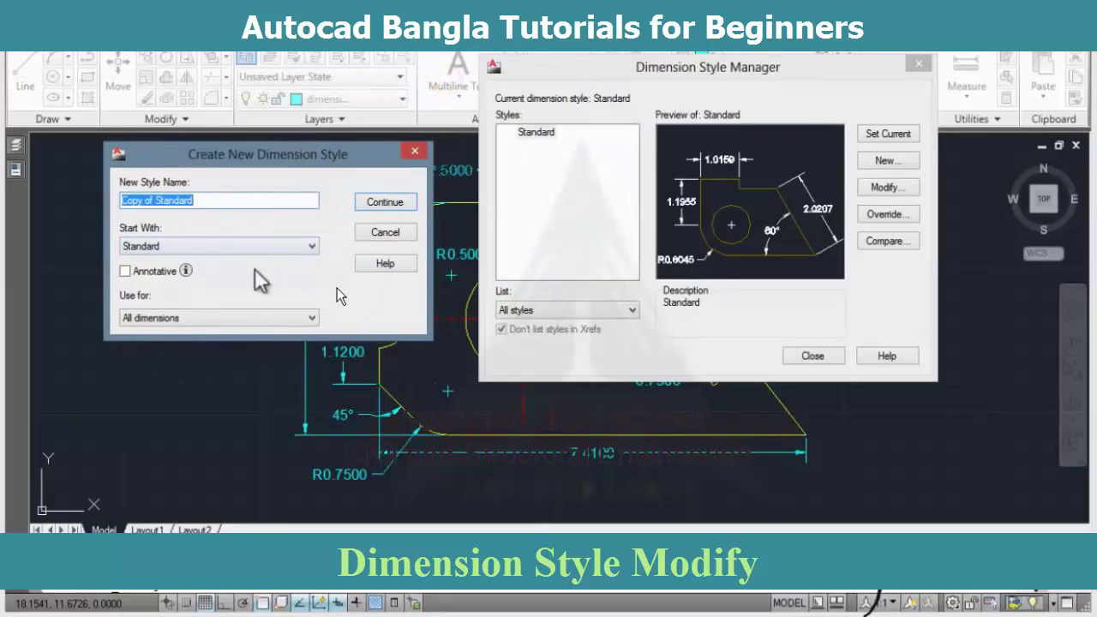
pyautogui.click(199, 201)
pyautogui.moveTo(226, 200); pyautogui.dragTo(22, 199)
pyautogui.click(312, 248)
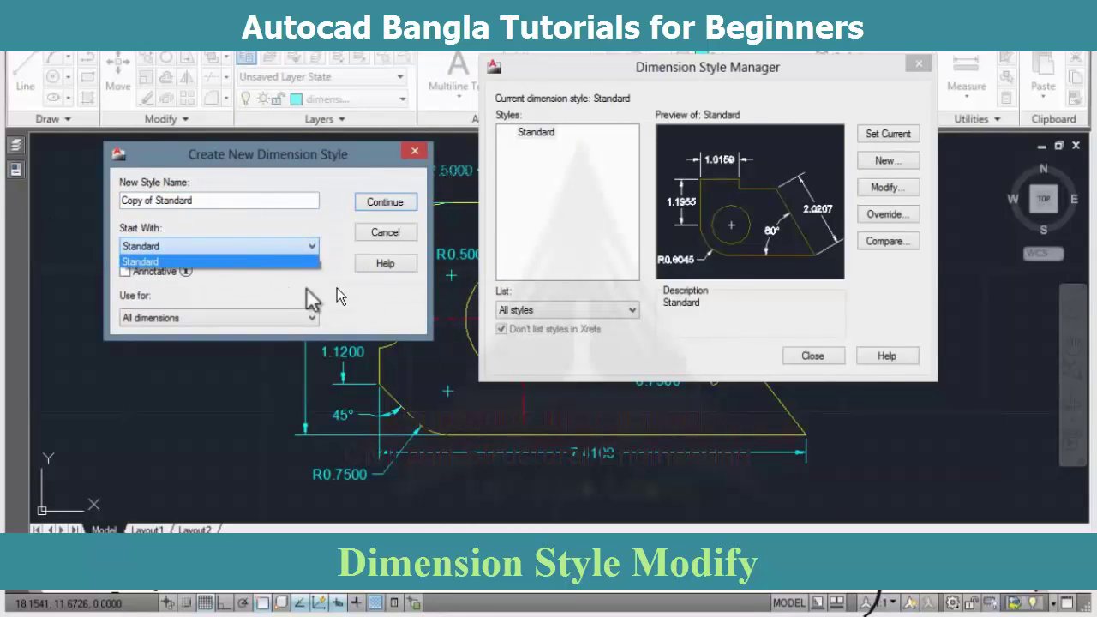
pyautogui.click(368, 235)
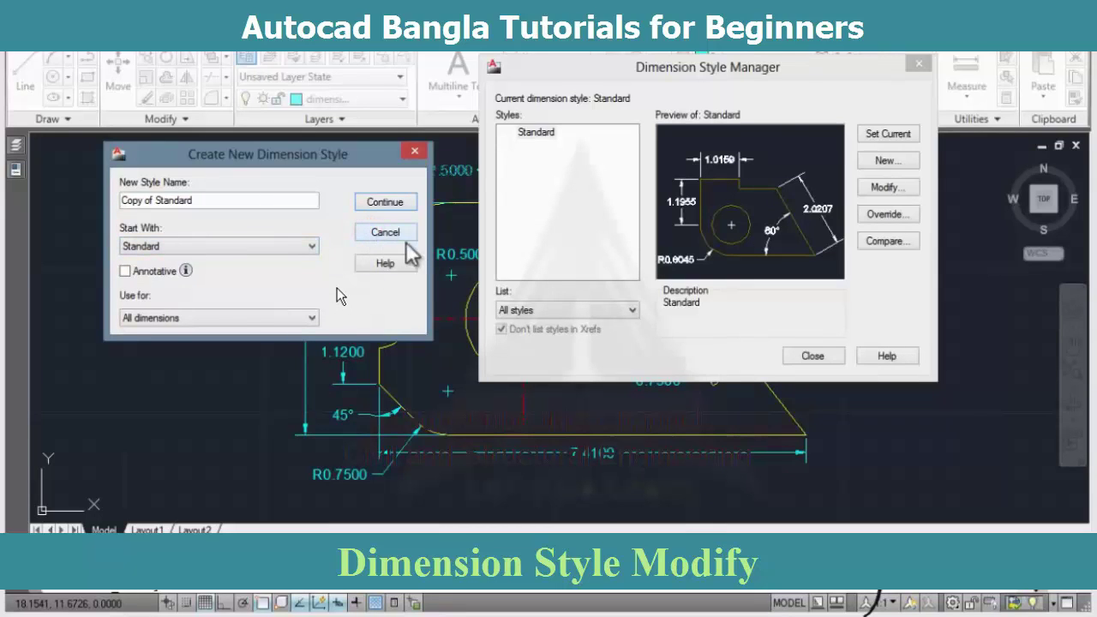
pyautogui.click(391, 237)
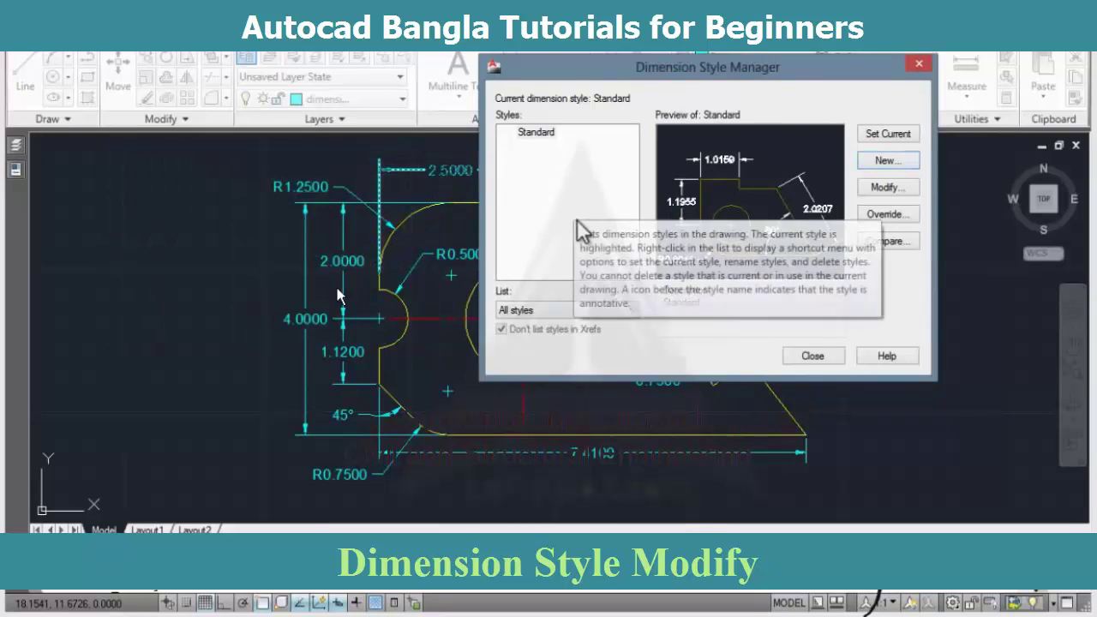
# Open the Standard dimension style for modification and bring up its primary units settings.
pyautogui.moveTo(571, 70); pyautogui.dragTo(744, 64)
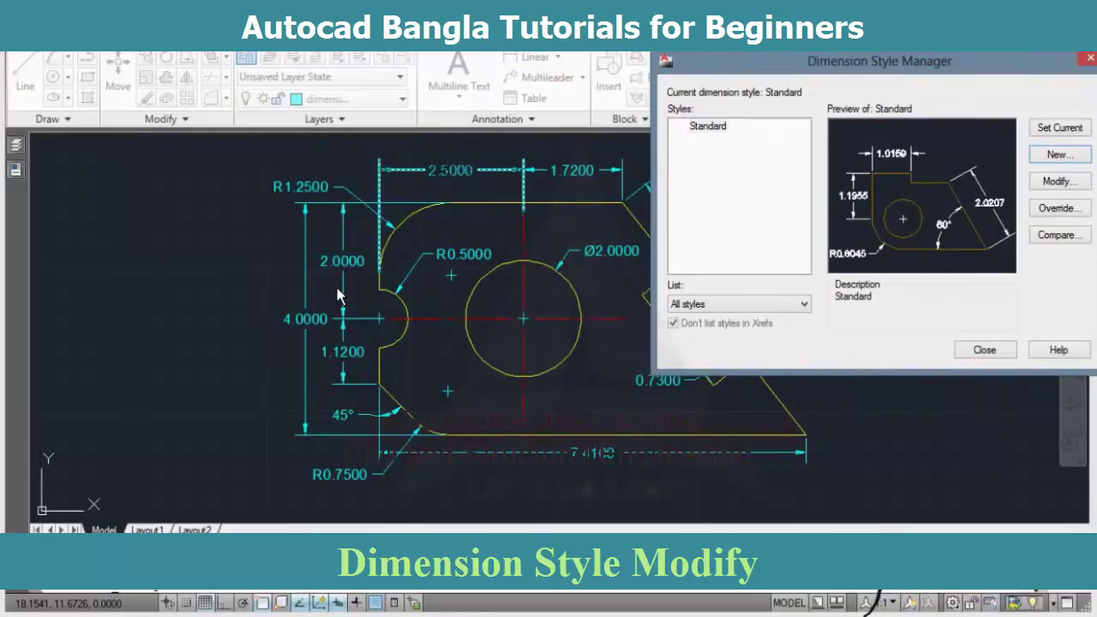
pyautogui.click(1060, 181)
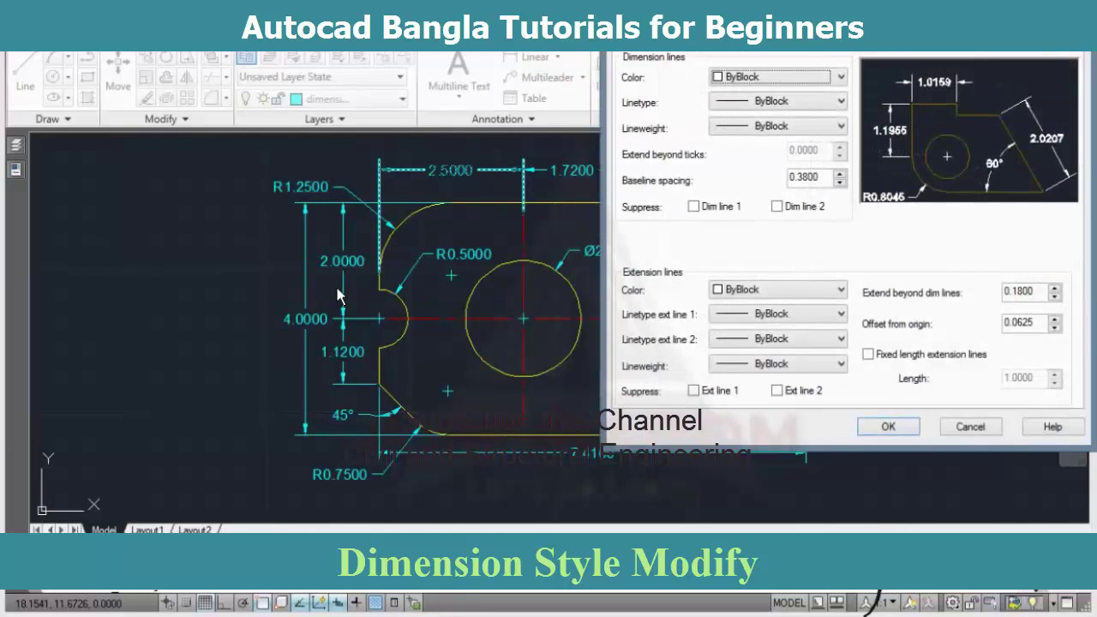
pyautogui.moveTo(821, 54); pyautogui.dragTo(773, 46)
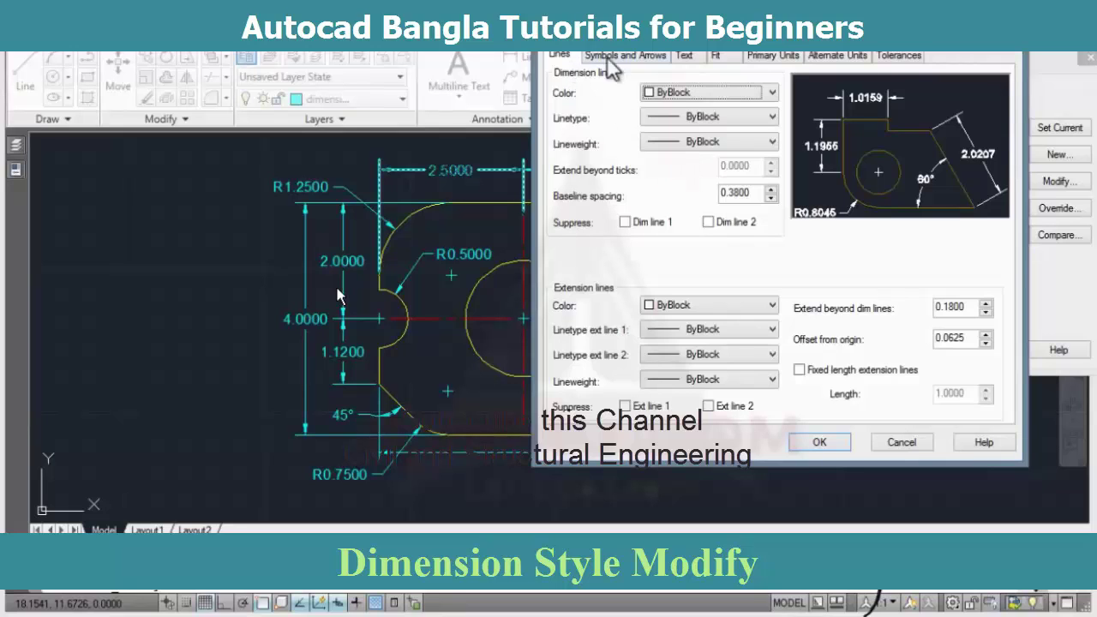
pyautogui.click(637, 55)
pyautogui.click(684, 55)
pyautogui.click(716, 55)
pyautogui.click(772, 55)
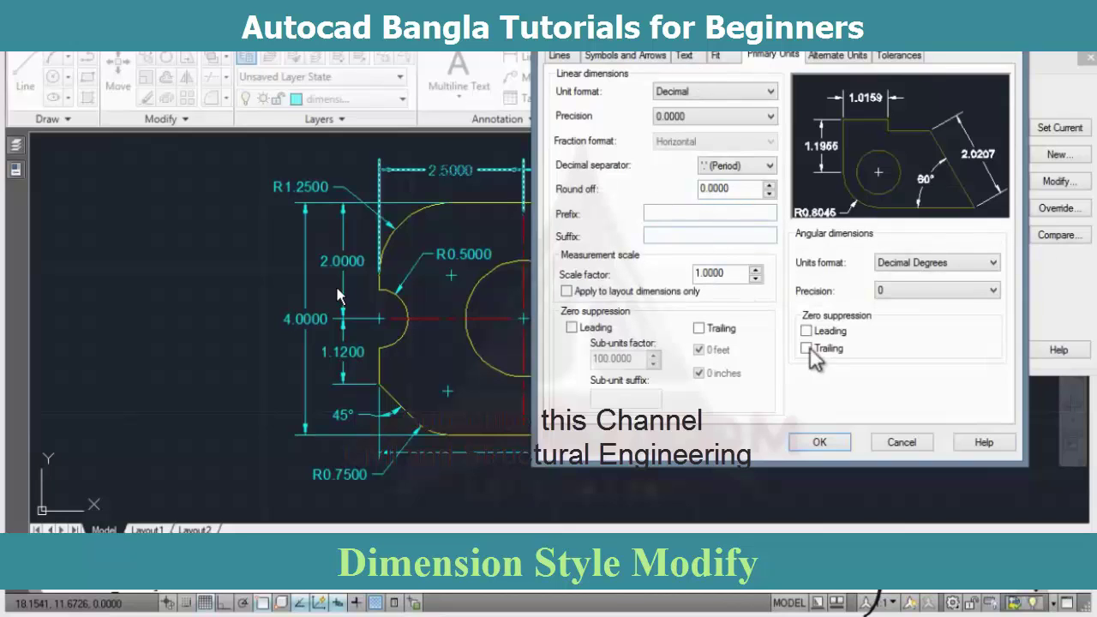
pyautogui.moveTo(695, 47); pyautogui.dragTo(708, 49)
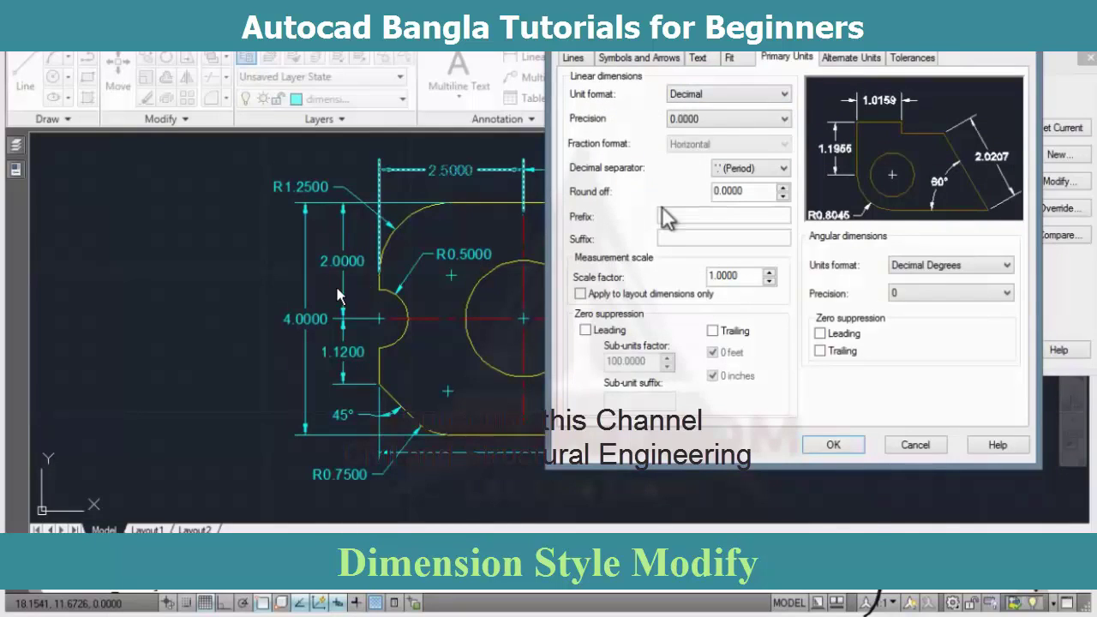
# Keep the linear unit format at Decimal and set the linear dimension precision to 0.0.
pyautogui.click(773, 96)
pyautogui.click(773, 96)
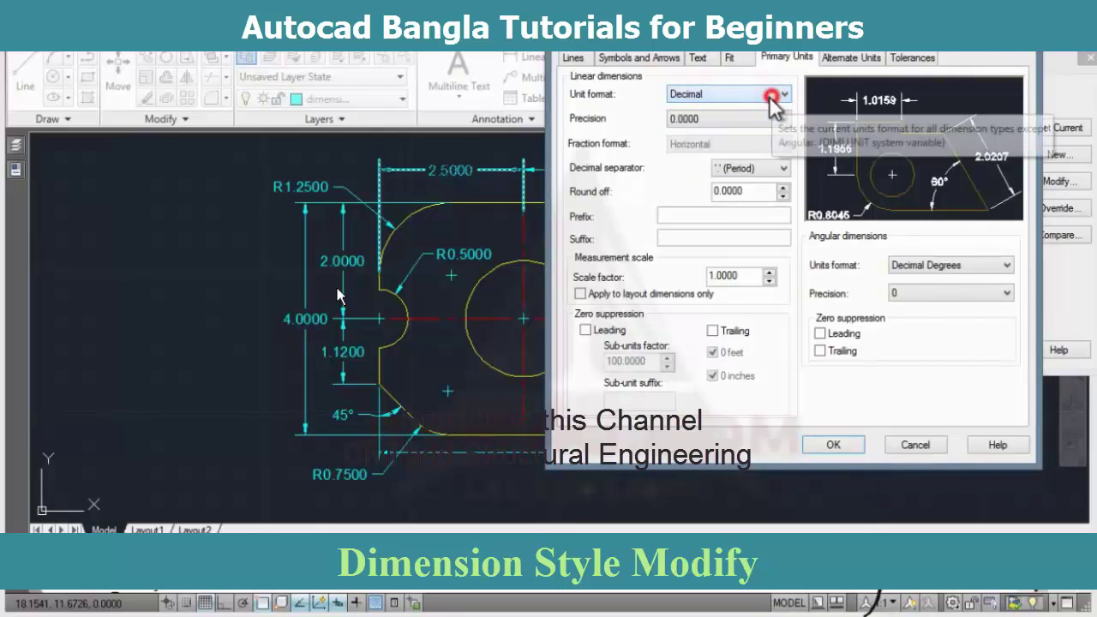
pyautogui.click(768, 120)
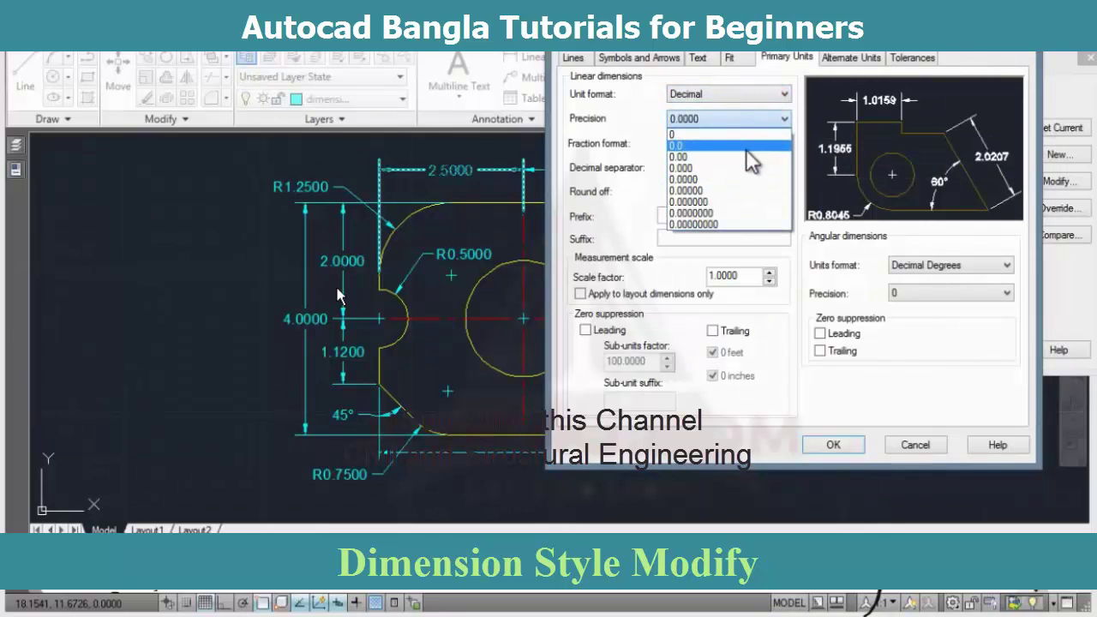
pyautogui.click(751, 146)
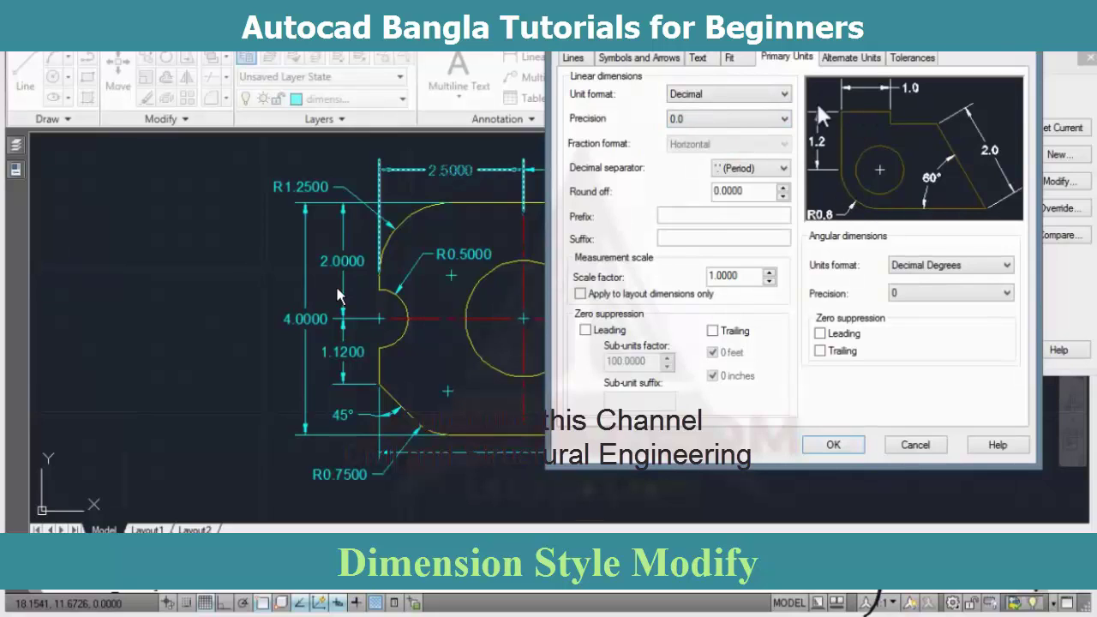
# Try the linear dimension precision at 0.0000 to compare the preview, and return it to 0.0.
pyautogui.click(729, 58)
pyautogui.click(698, 58)
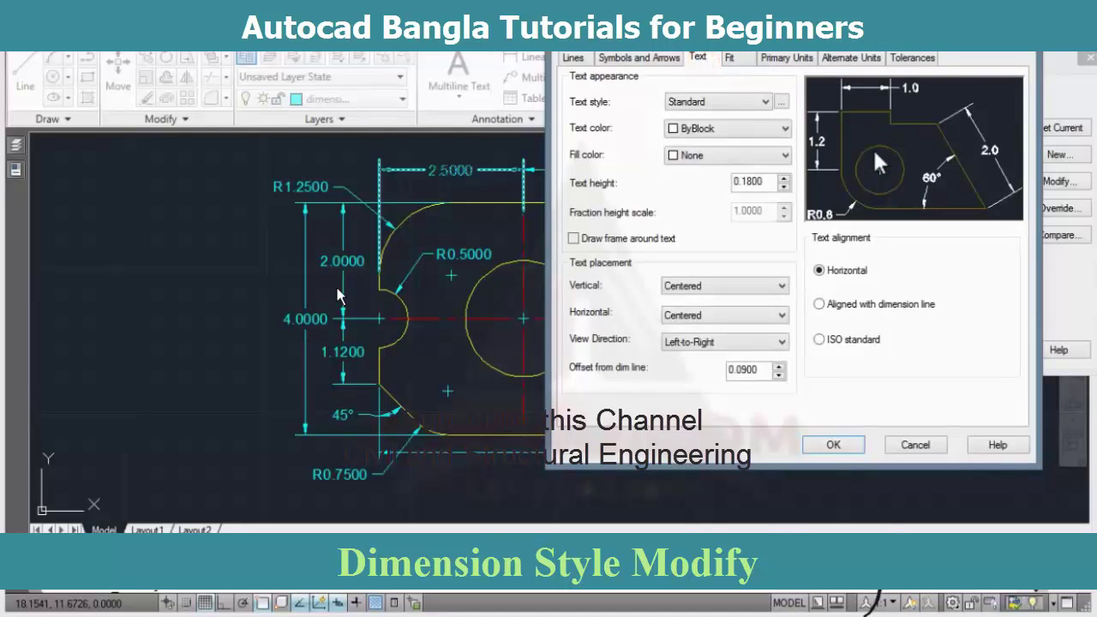
pyautogui.click(782, 57)
pyautogui.click(754, 118)
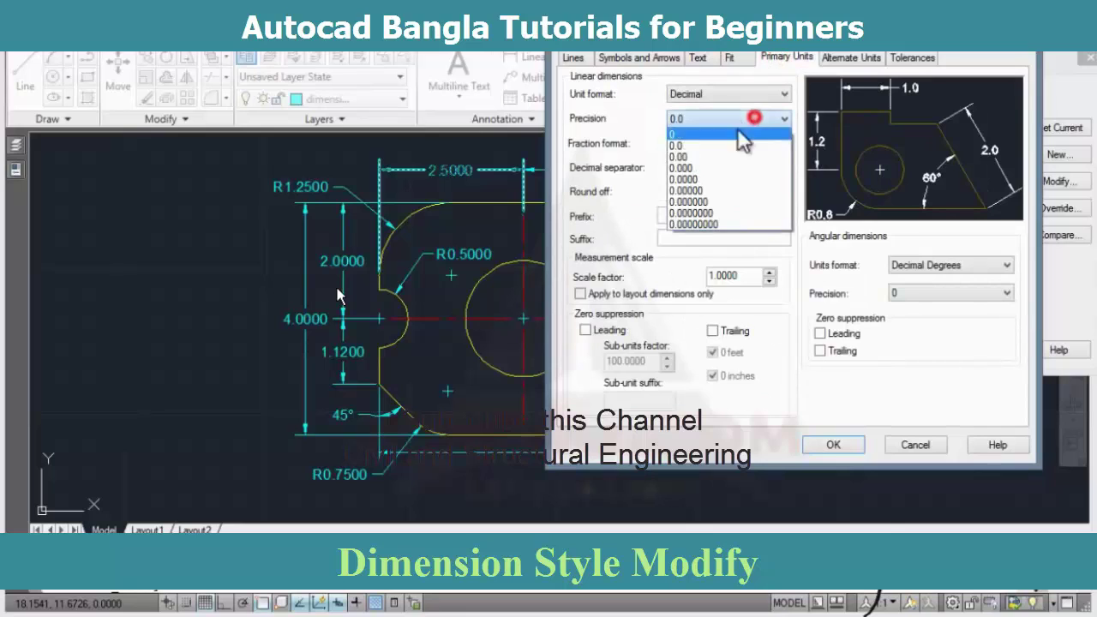
pyautogui.click(729, 177)
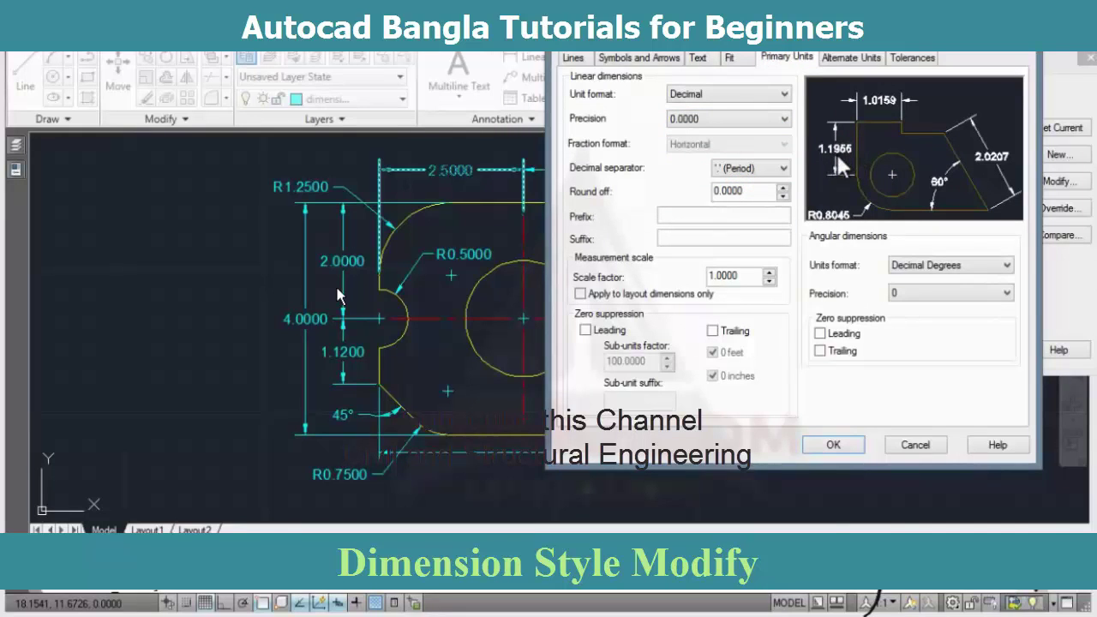
pyautogui.click(745, 118)
pyautogui.click(715, 144)
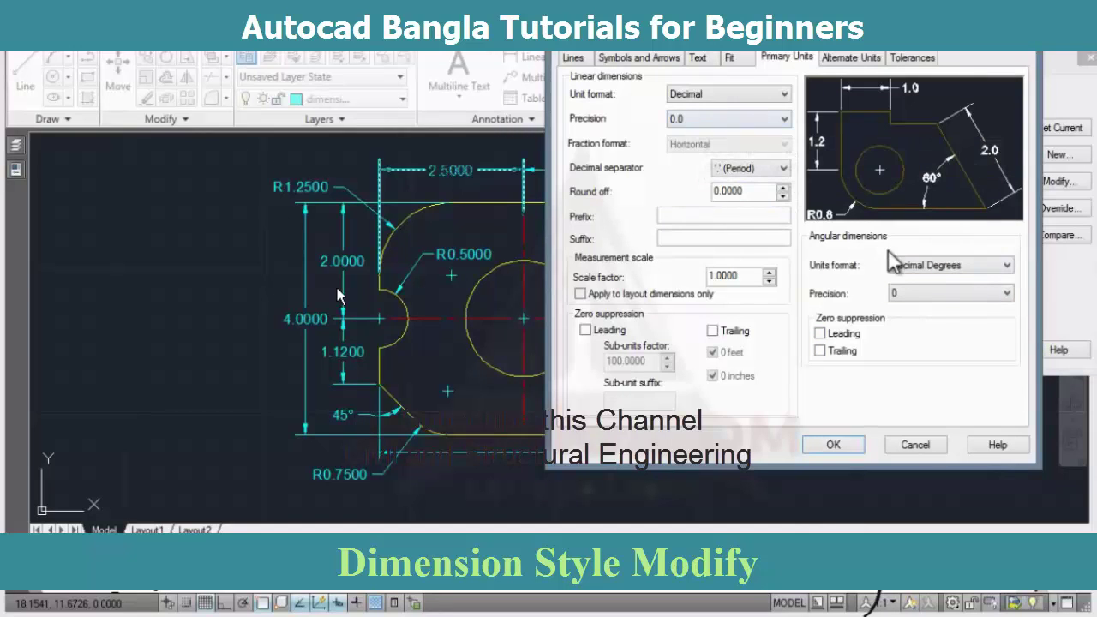
# Try Degrees Minutes Seconds as the units format for angular dimensions.
pyautogui.click(971, 267)
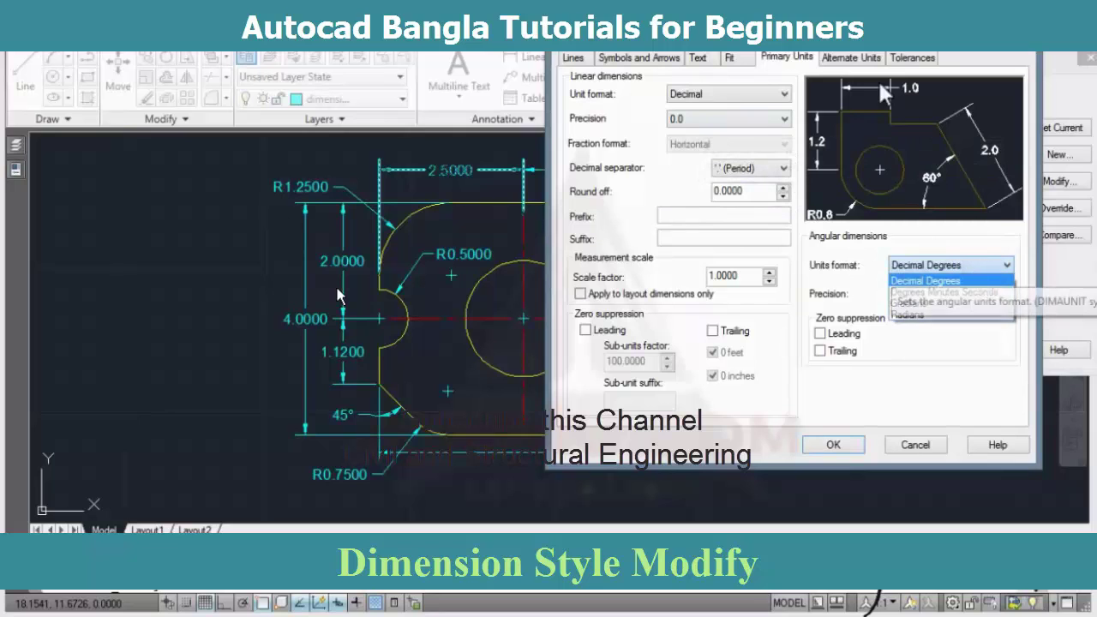
pyautogui.click(340, 295)
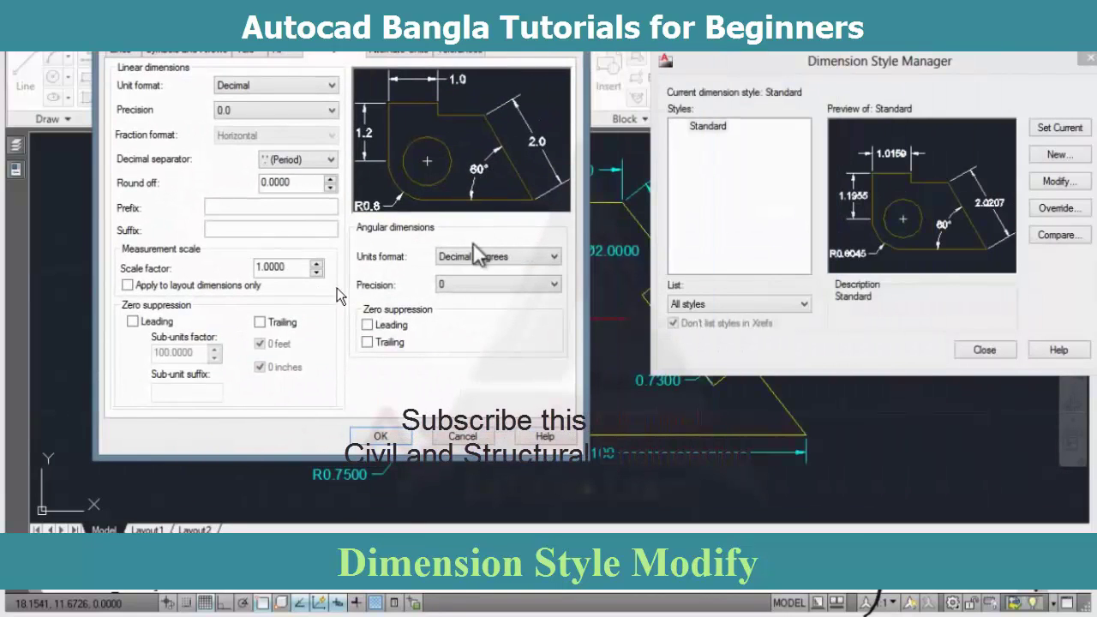
pyautogui.click(476, 256)
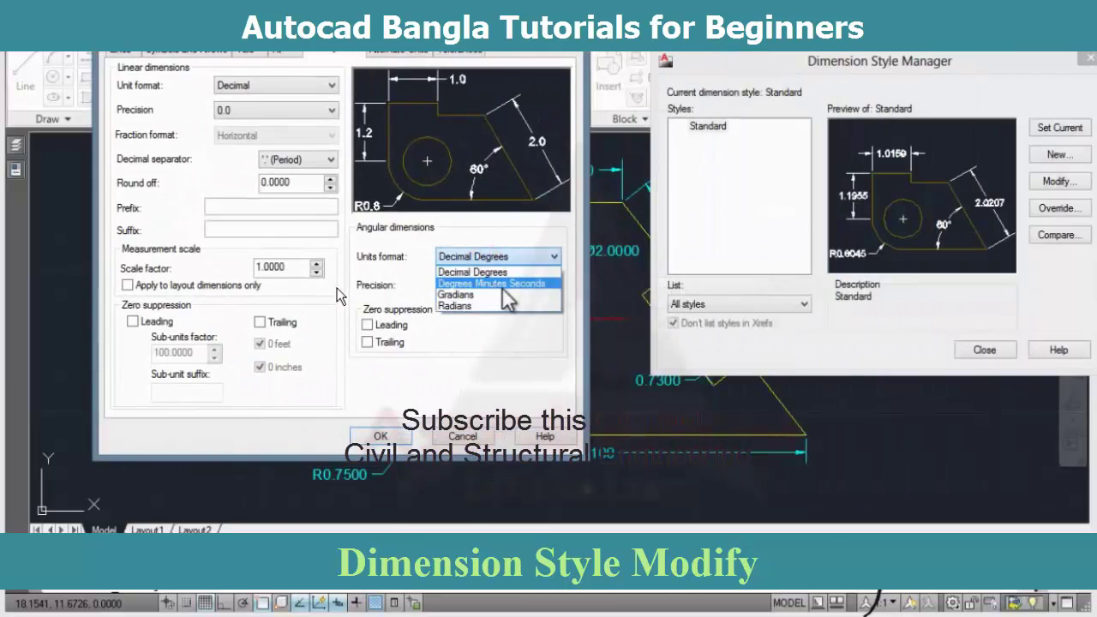
pyautogui.click(497, 284)
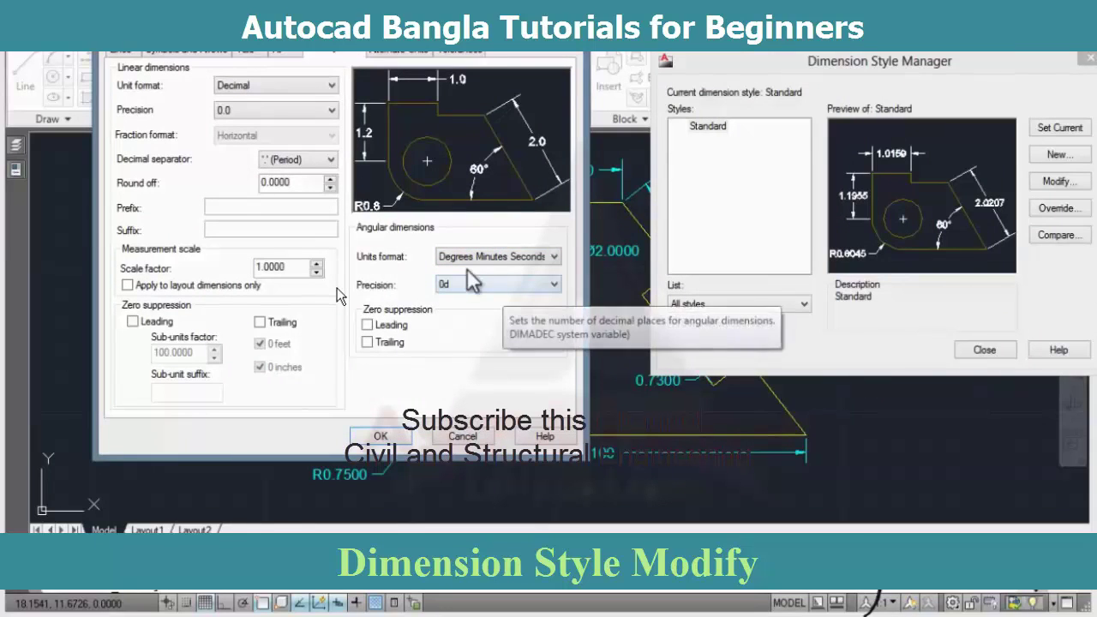
# Set the angular units format to Gradians and apply the modified Standard style to the drawing.
pyautogui.click(542, 256)
pyautogui.click(512, 294)
pyautogui.click(382, 434)
pyautogui.click(984, 350)
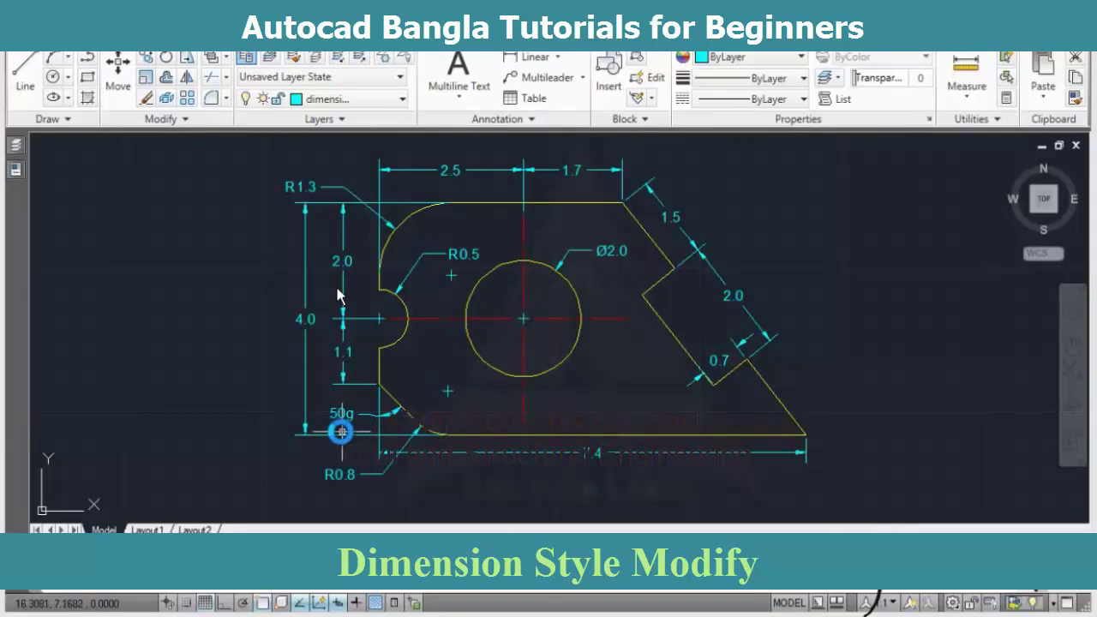
# Reopen the Standard dimension style for modification and set its linear unit format to Architectural.
pyautogui.click(522, 117)
pyautogui.click(430, 162)
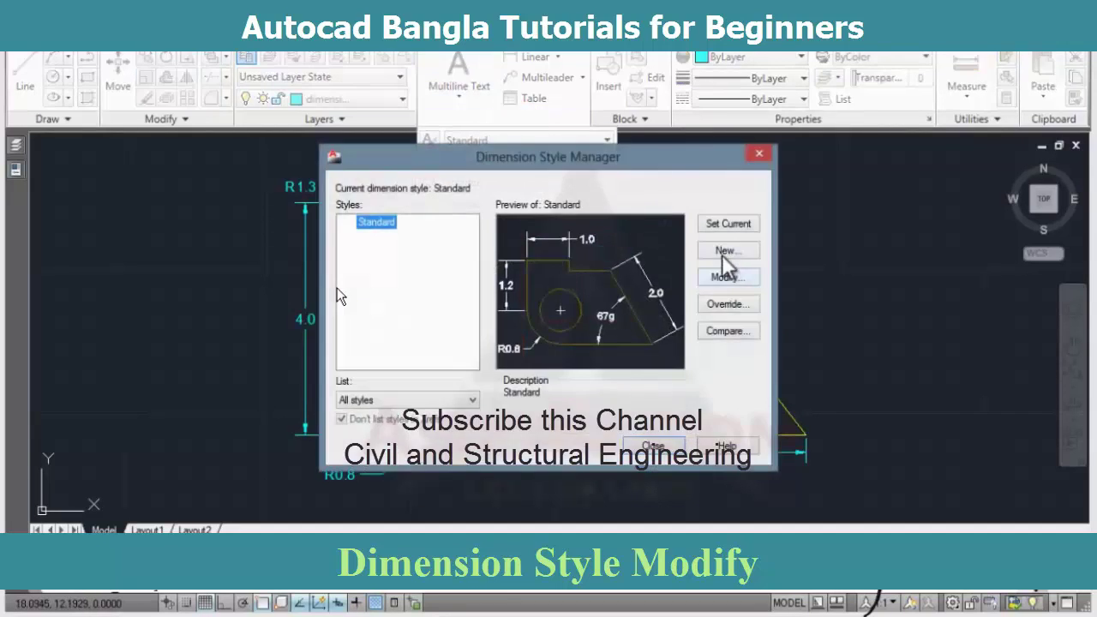
pyautogui.click(733, 277)
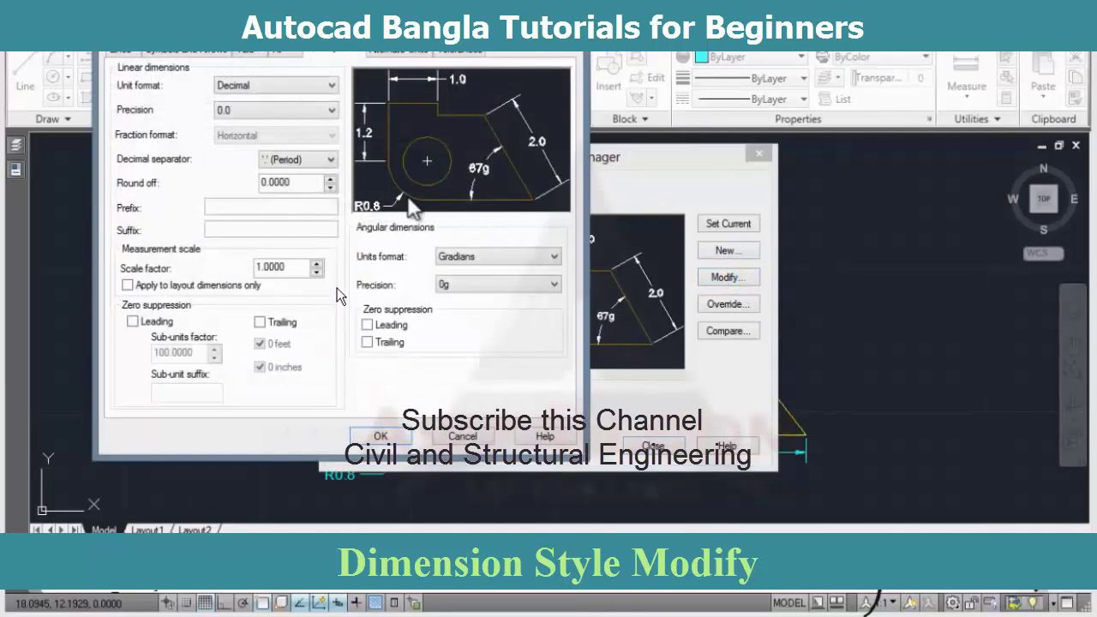
pyautogui.click(290, 88)
pyautogui.click(289, 135)
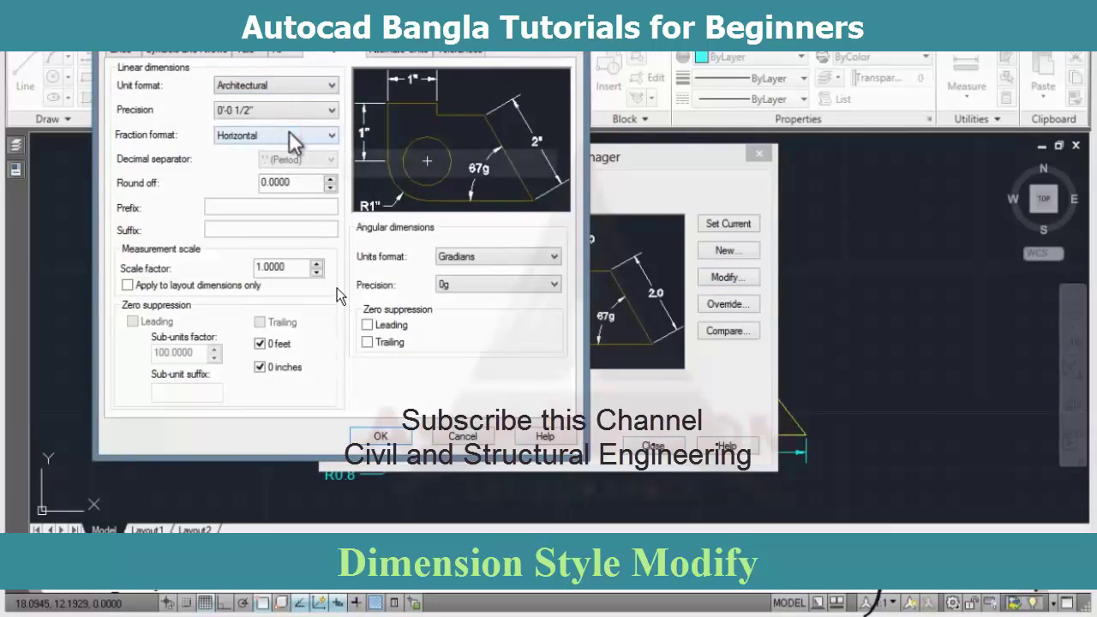
pyautogui.click(274, 112)
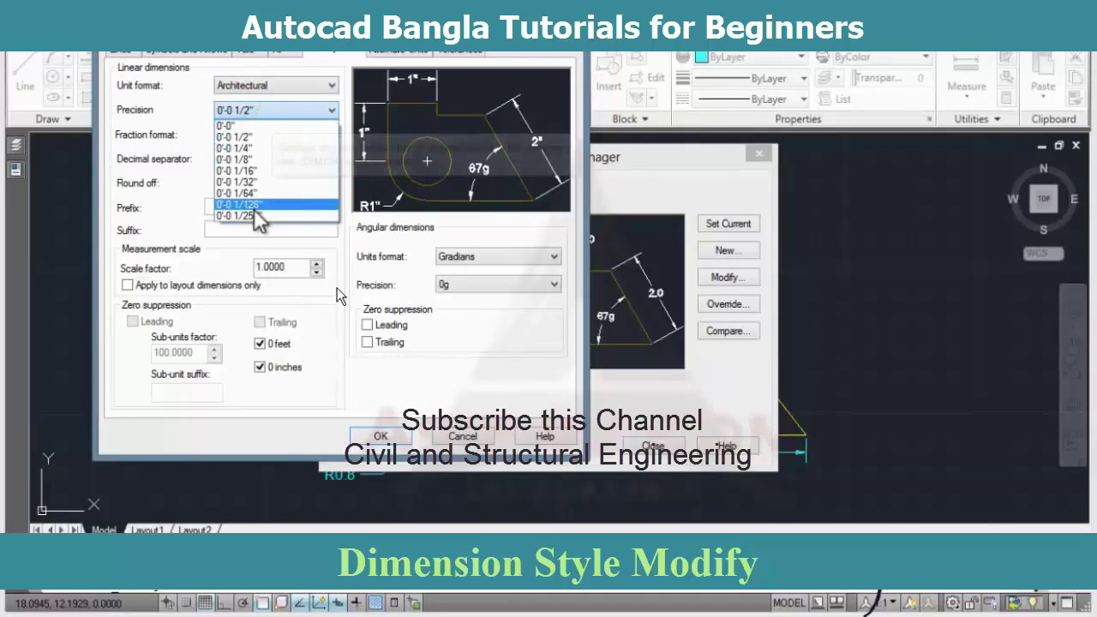
pyautogui.click(120, 369)
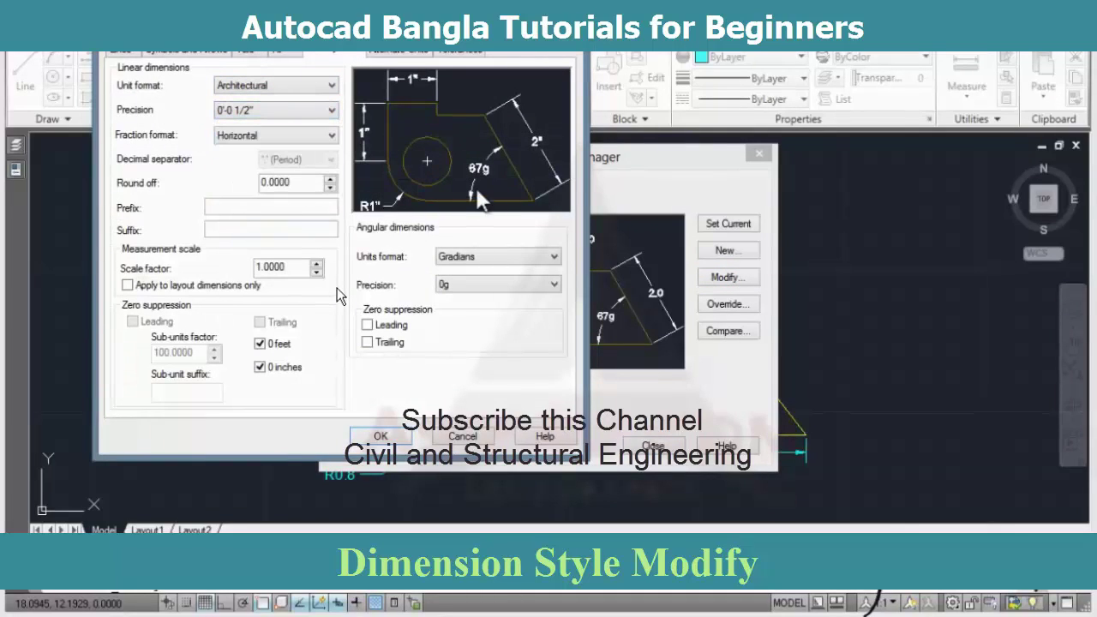
# Set the angular units format to Decimal Degrees and lower the dimension lines' baseline spacing to 0.3725.
pyautogui.click(545, 258)
pyautogui.click(505, 267)
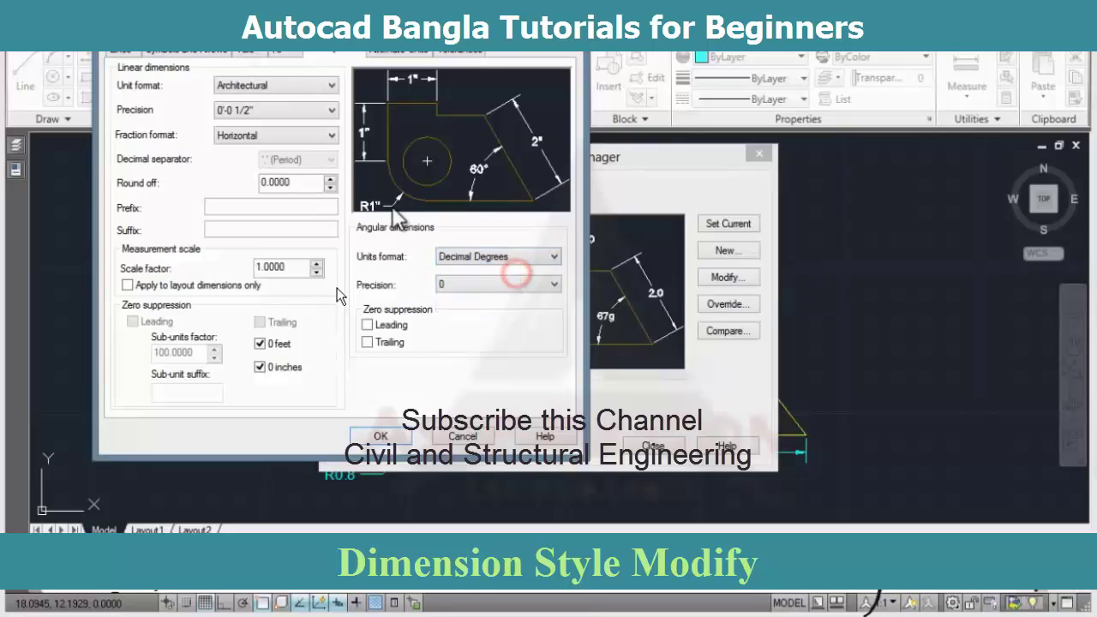
pyautogui.click(249, 52)
pyautogui.moveTo(257, 36); pyautogui.dragTo(647, 36)
pyautogui.moveTo(561, 21); pyautogui.dragTo(561, 28)
pyautogui.click(516, 39)
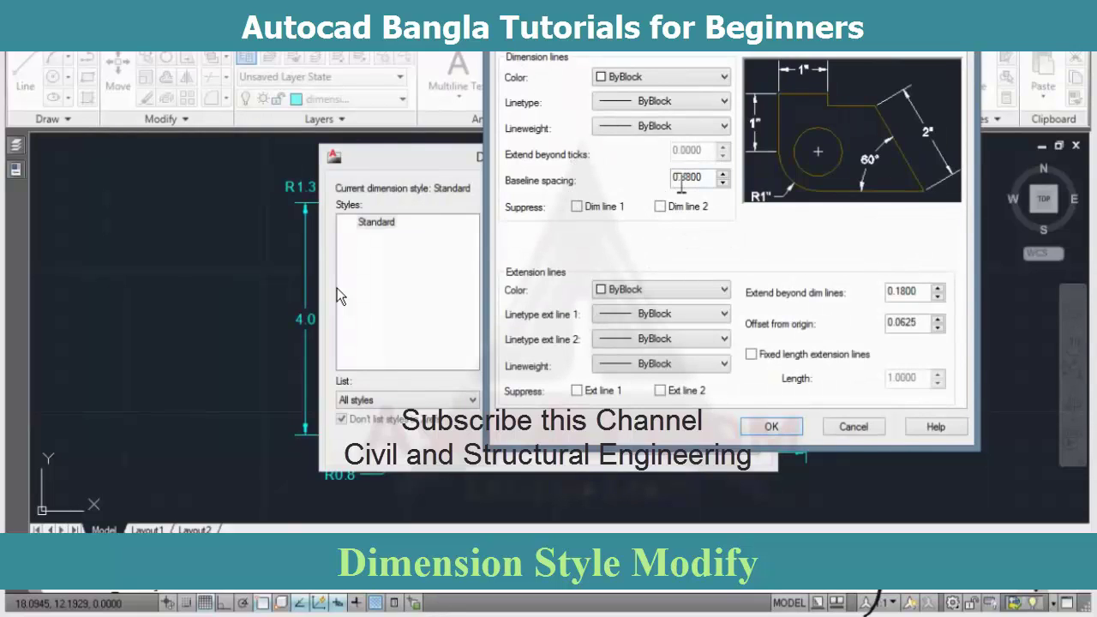
pyautogui.click(722, 181)
pyautogui.click(722, 183)
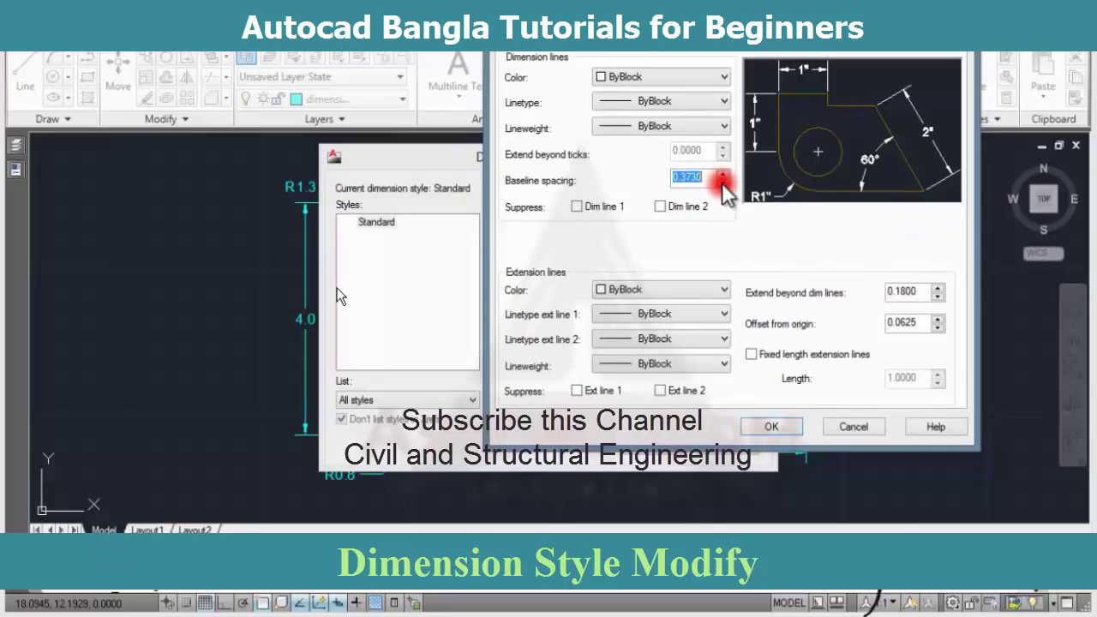
# Try suppressing dimension line 1 and dimension line 2 in the preview, and restore both lines.
pyautogui.click(576, 206)
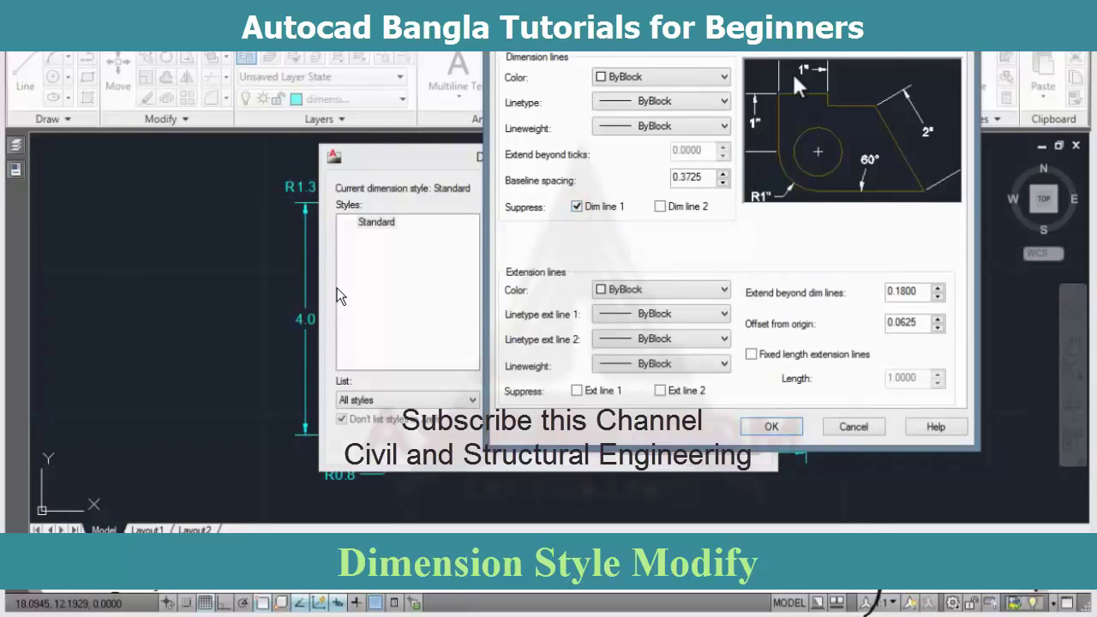
pyautogui.click(660, 207)
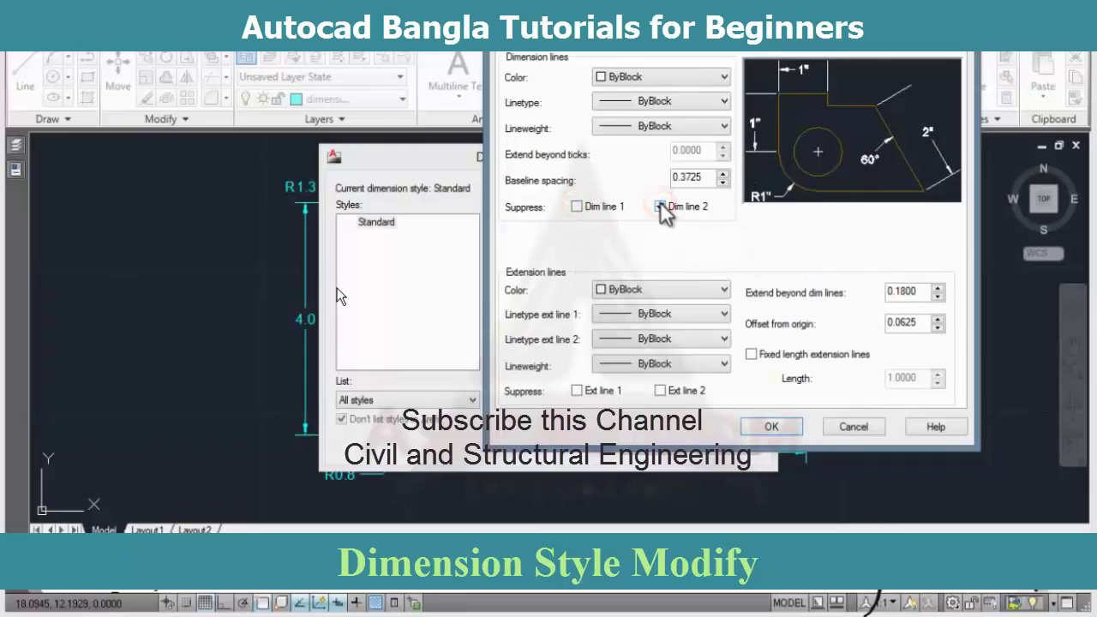
pyautogui.click(661, 206)
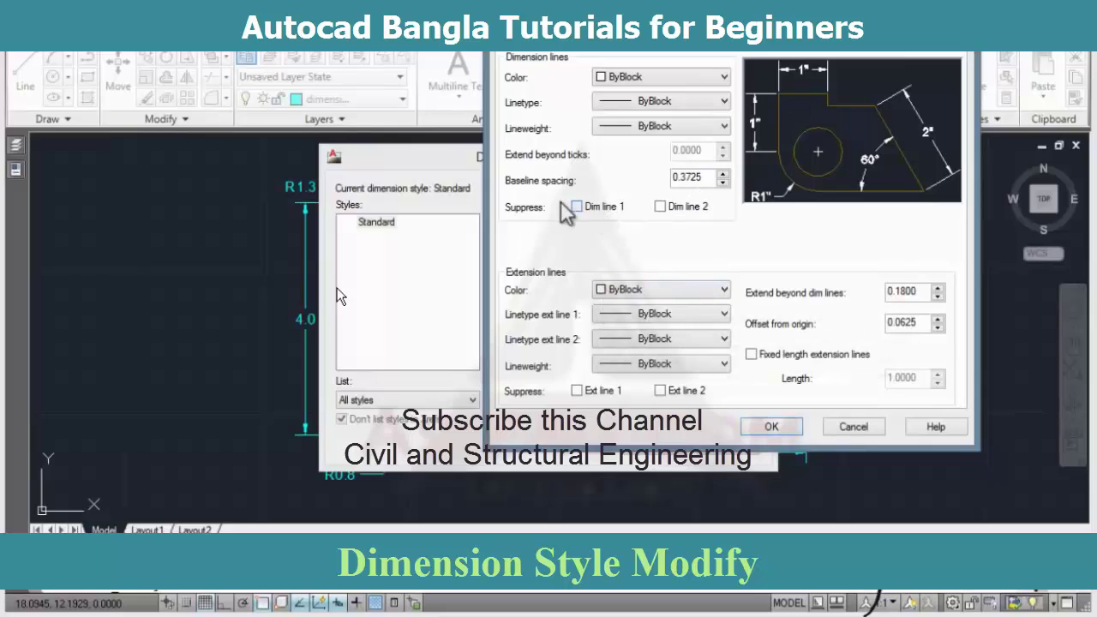
# Set the arrow size to 0.12 and apply the modified Standard style to the drawing.
pyautogui.click(605, 50)
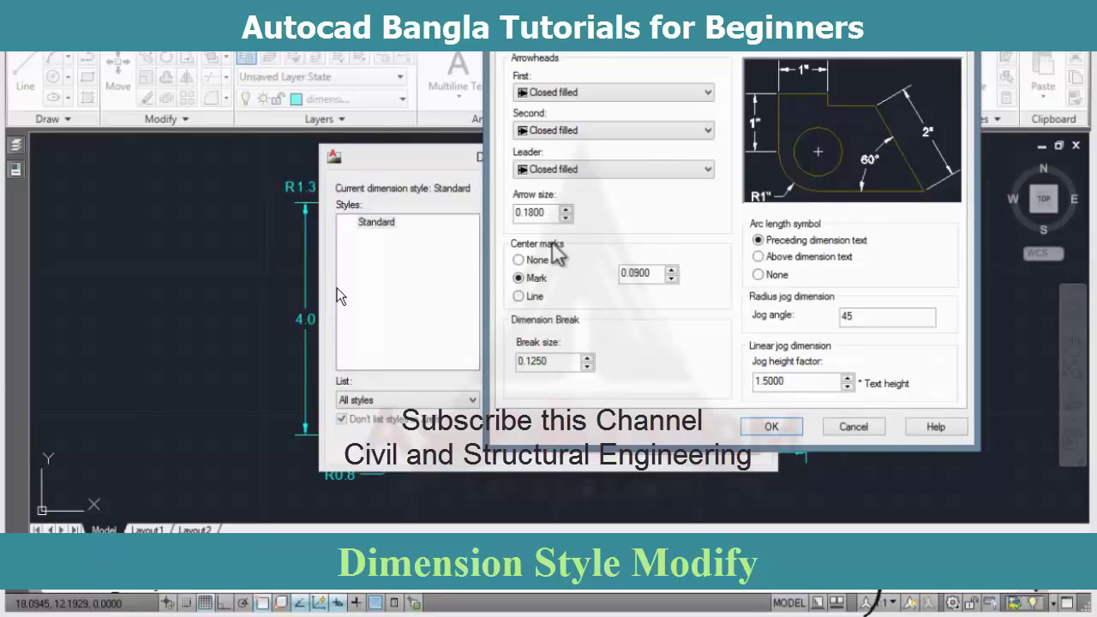
pyautogui.moveTo(527, 216); pyautogui.dragTo(613, 216)
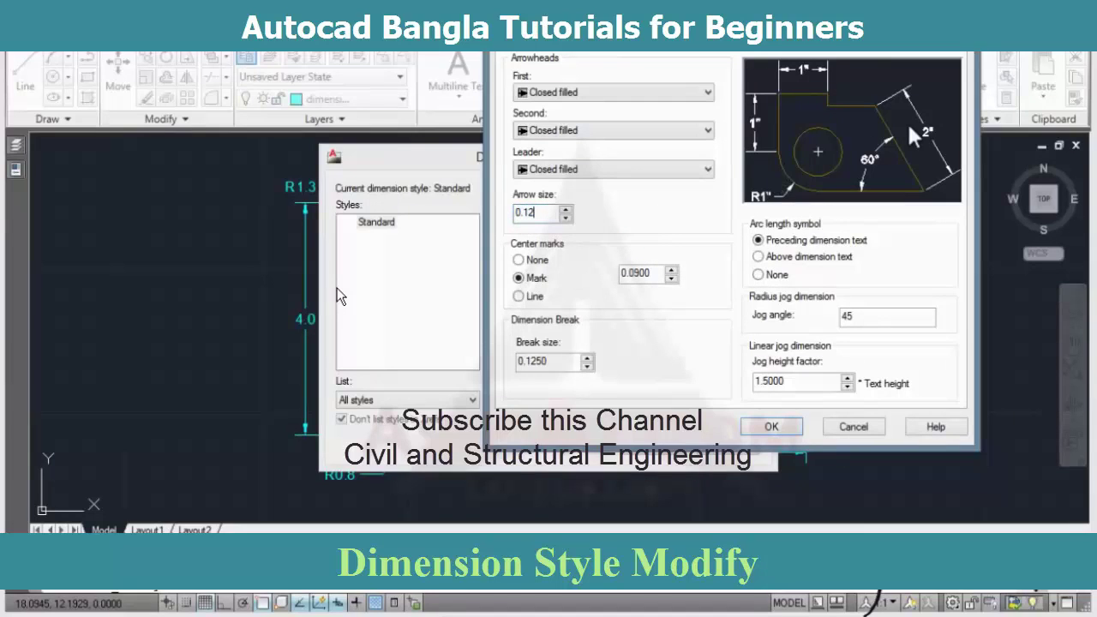
pyautogui.click(560, 361)
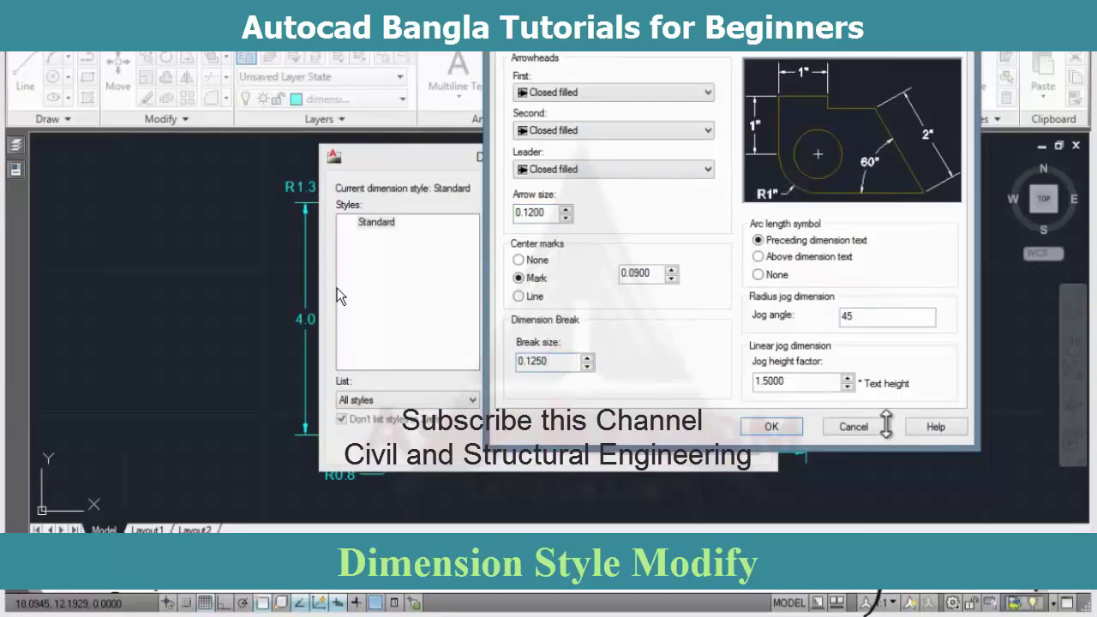
pyautogui.click(775, 426)
pyautogui.click(661, 449)
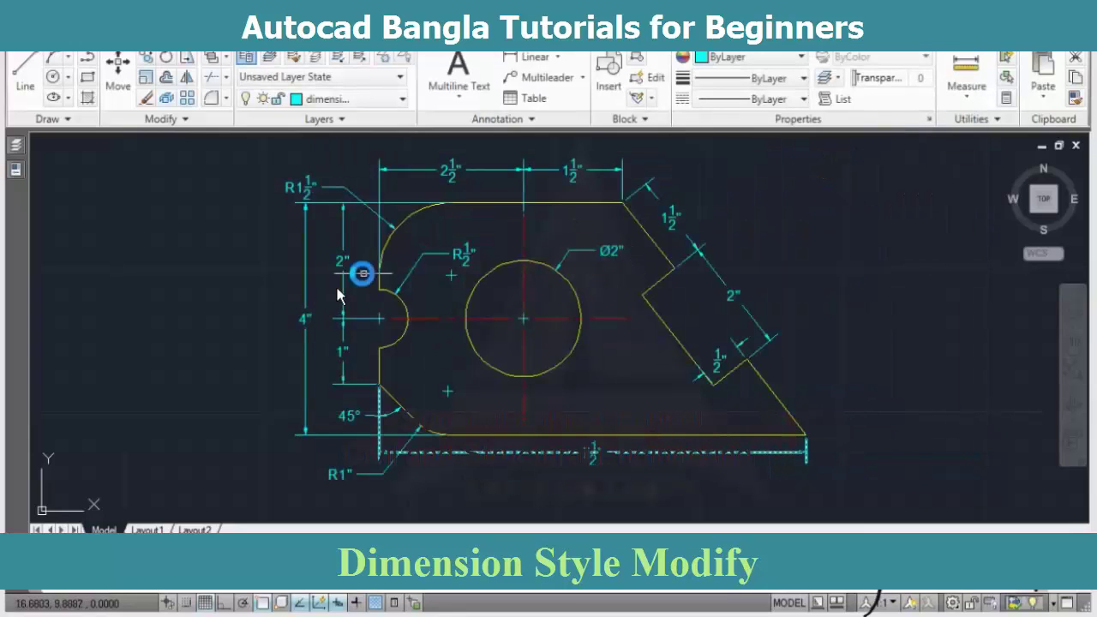
# Examine the arrowheads and the architectural and angular dimension texts around the part.
pyautogui.scroll(7, 308, 200)
pyautogui.scroll(-6, 434, 223)
pyautogui.scroll(-2, 602, 311)
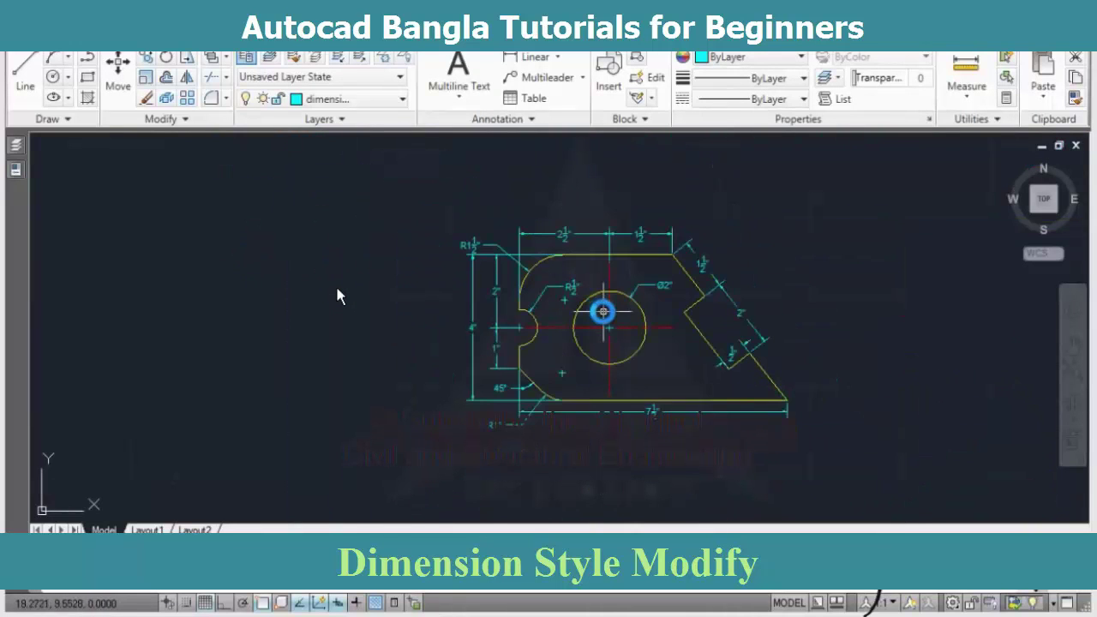
pyautogui.moveTo(602, 311); pyautogui.dragTo(607, 301, button='middle')
pyautogui.scroll(5, 502, 234)
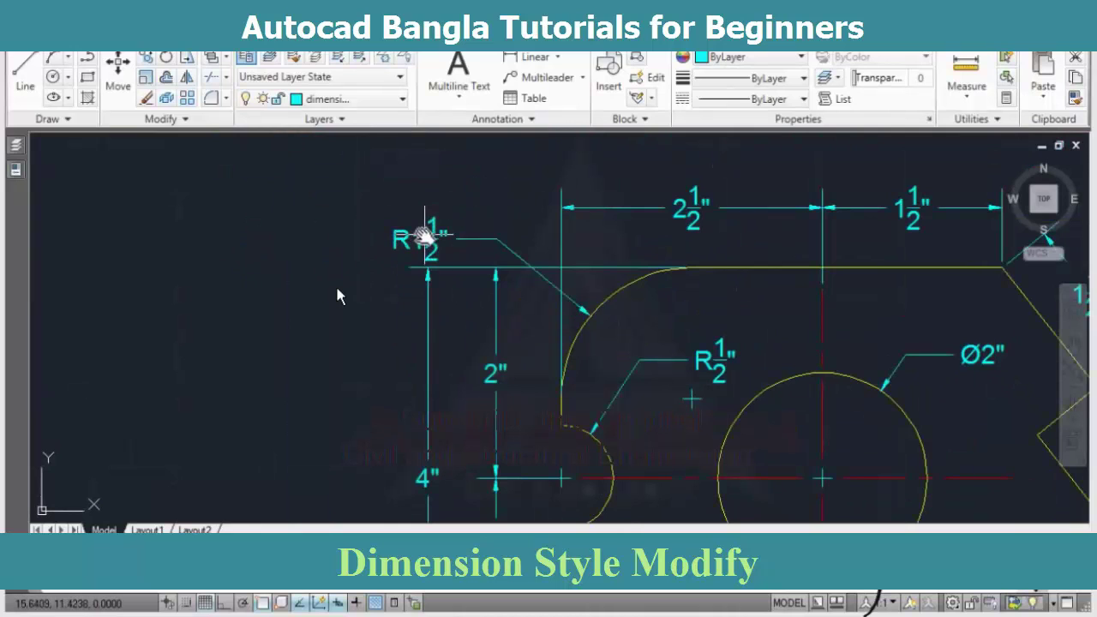
pyautogui.scroll(-5, 839, 367)
pyautogui.moveTo(840, 374); pyautogui.dragTo(639, 290, button='middle')
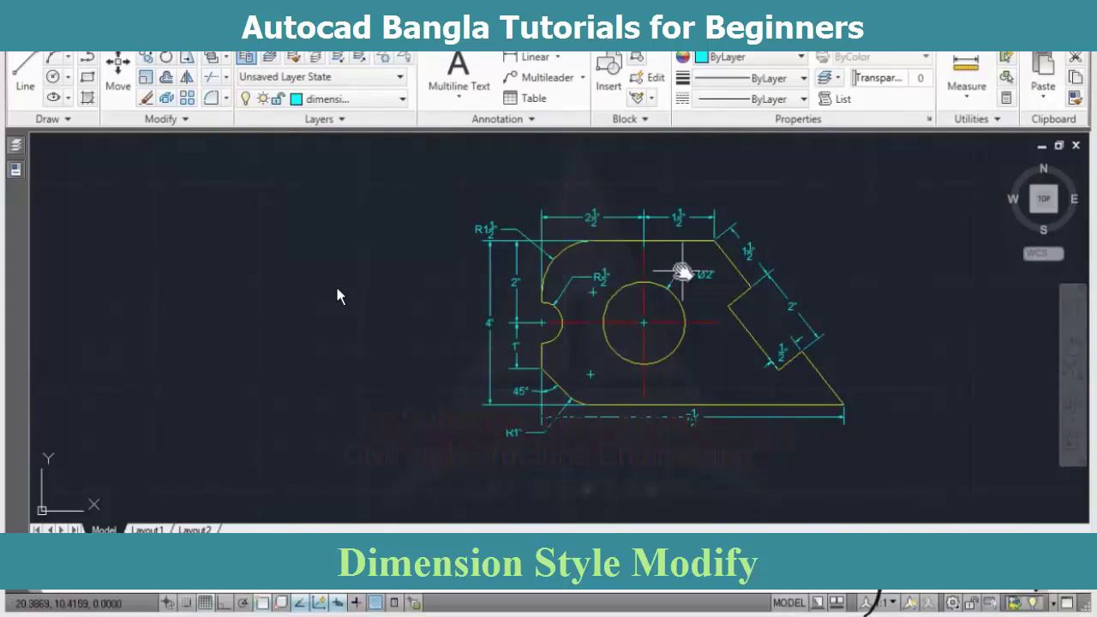
pyautogui.scroll(2, 683, 270)
# Reopen the Standard dimension style for modification and set its tolerance method to Limits.
pyautogui.click(516, 119)
pyautogui.click(431, 162)
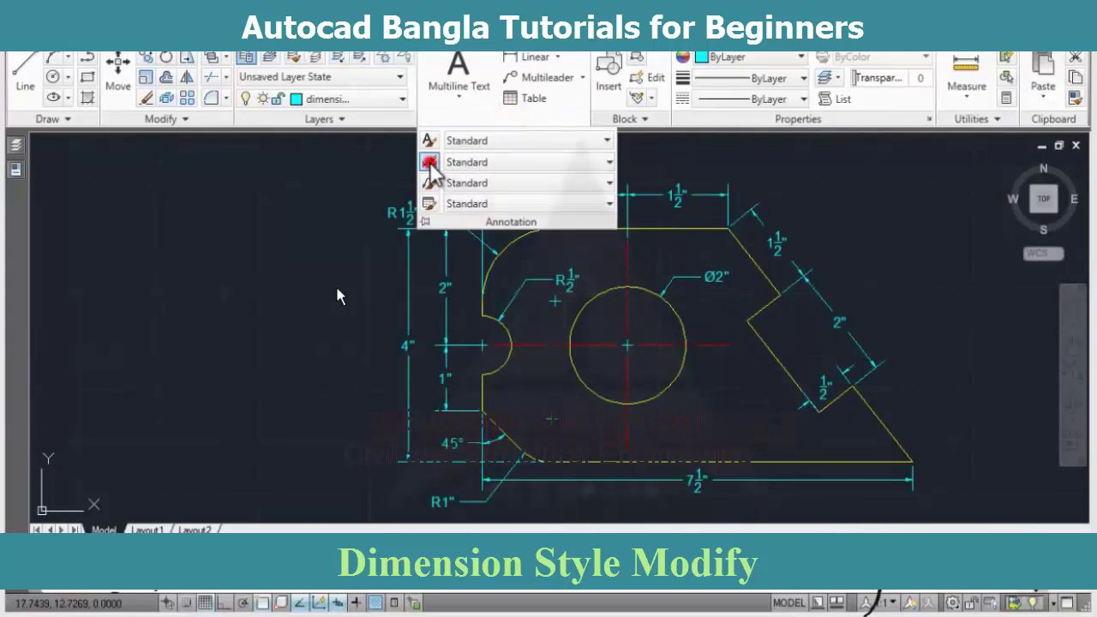
pyautogui.click(717, 277)
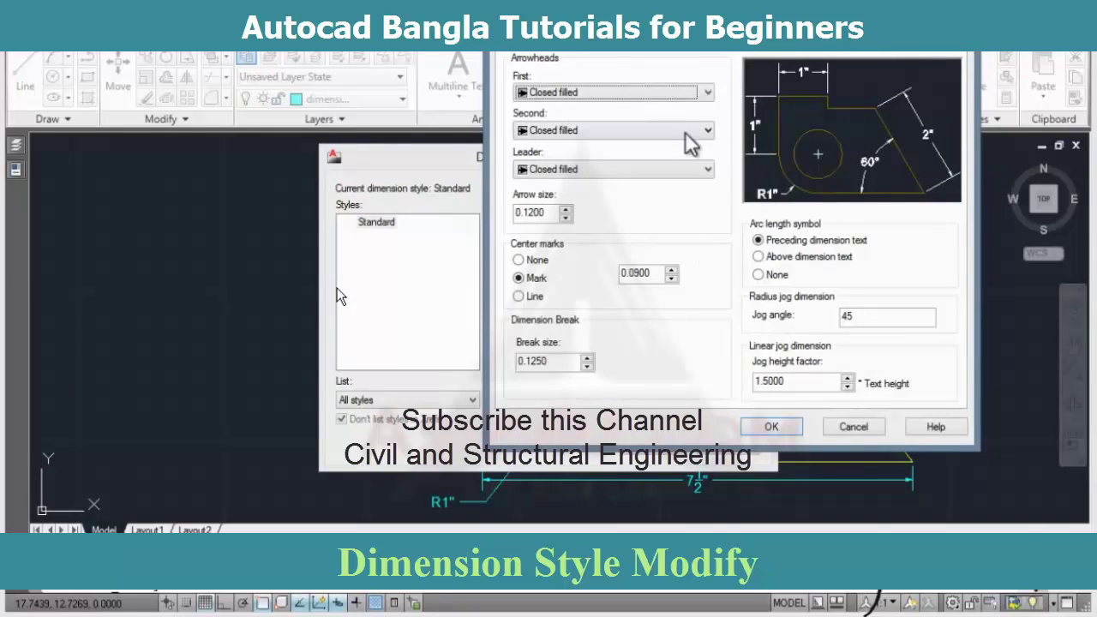
pyautogui.click(844, 52)
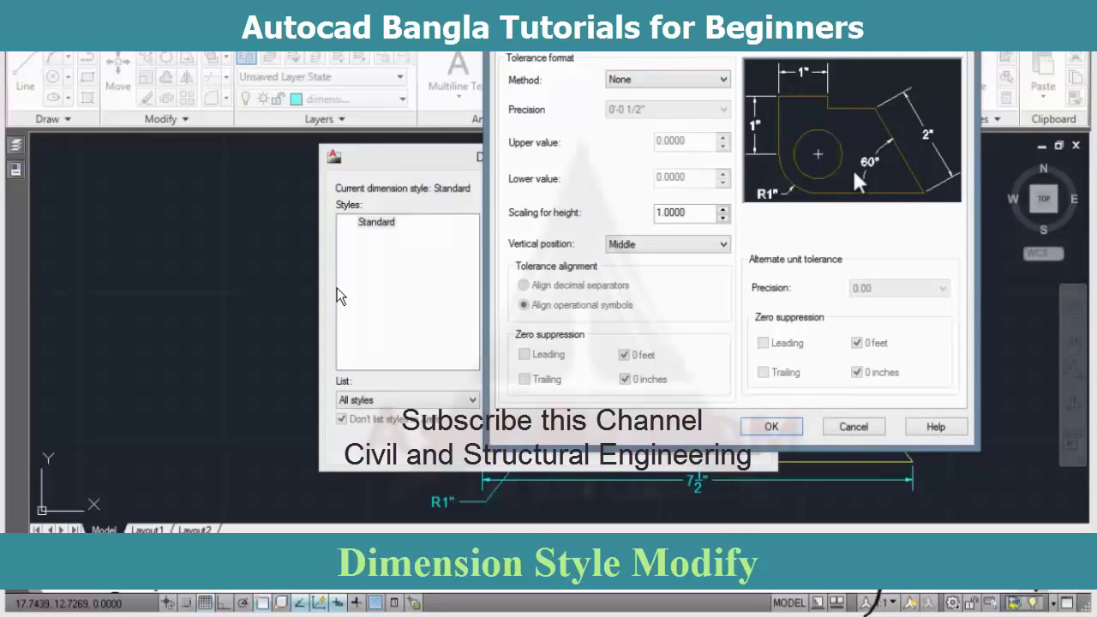
pyautogui.click(717, 81)
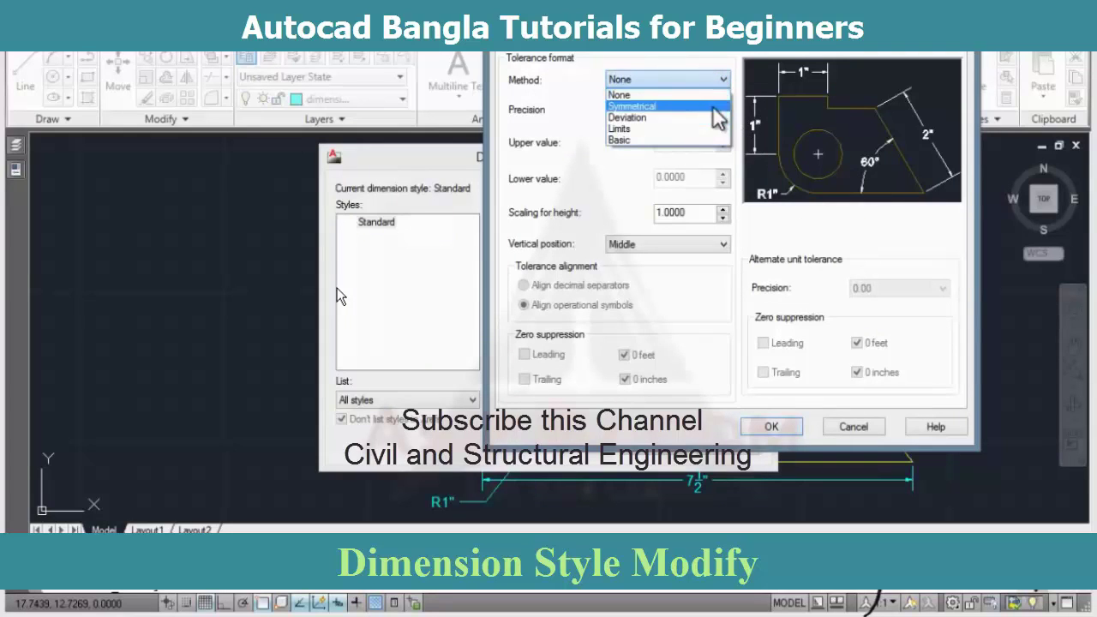
pyautogui.click(713, 129)
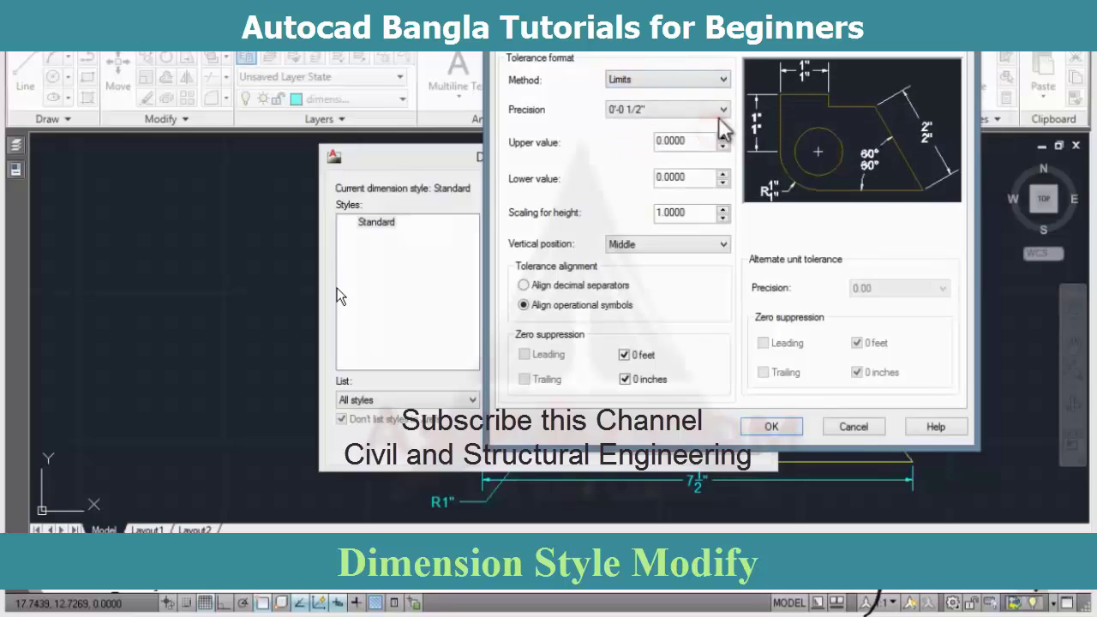